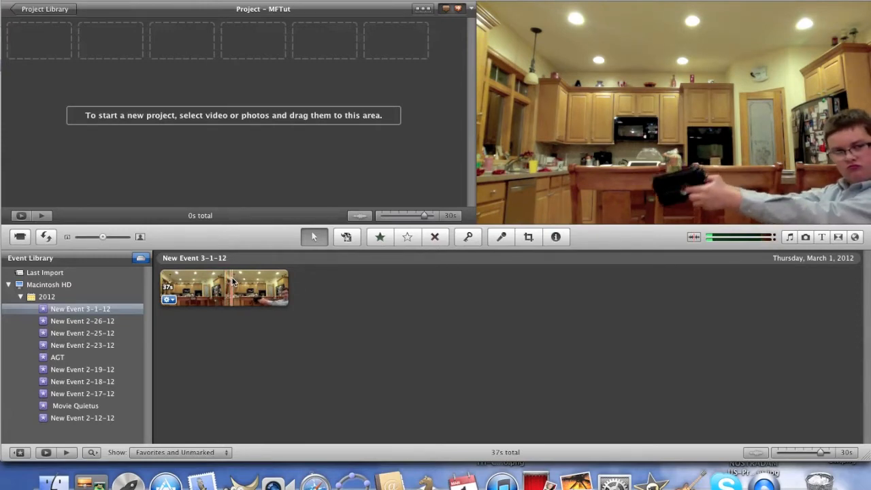
# Add about 2.4 s of the gun-firing footage from New Event 3-1-12 to the empty project and play it
pyautogui.moveTo(234, 280); pyautogui.dragTo(239, 279)
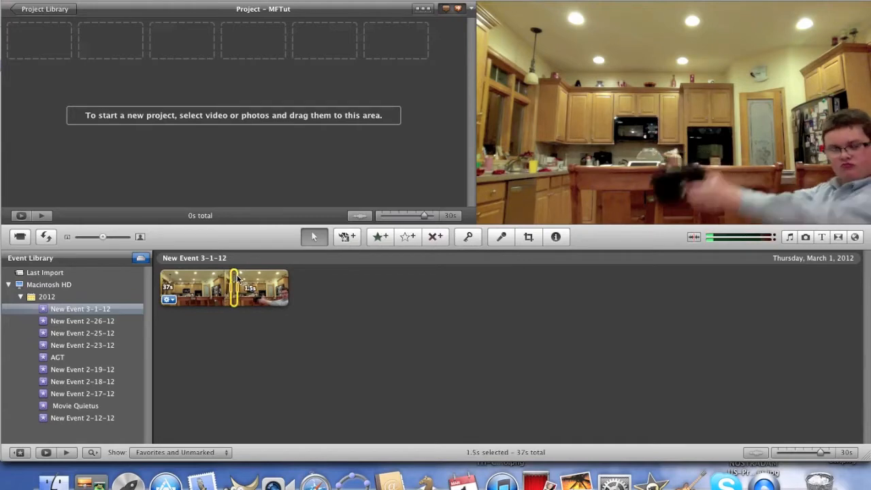
pyautogui.moveTo(234, 280); pyautogui.dragTo(262, 102)
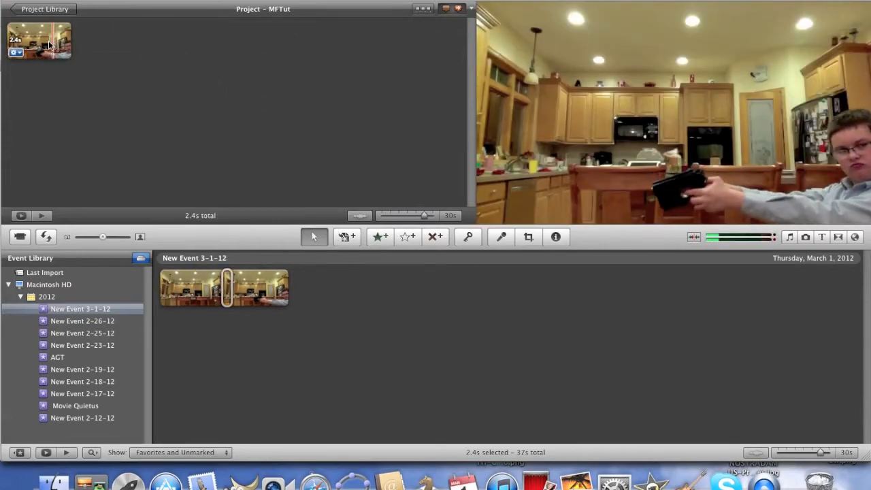
pyautogui.press('space')
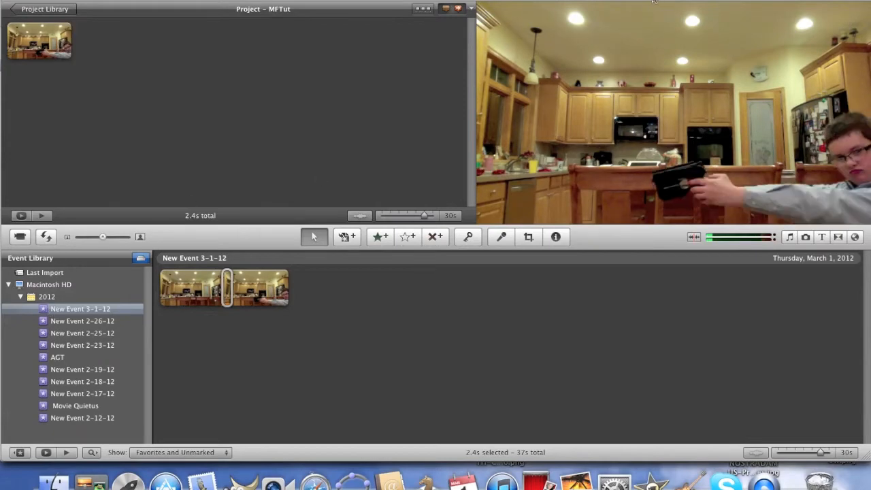
# Uncover the desktop and reposition side.png so it stays reachable beside the project window
pyautogui.moveTo(654, 0); pyautogui.dragTo(286, 1)
pyautogui.click(542, 15)
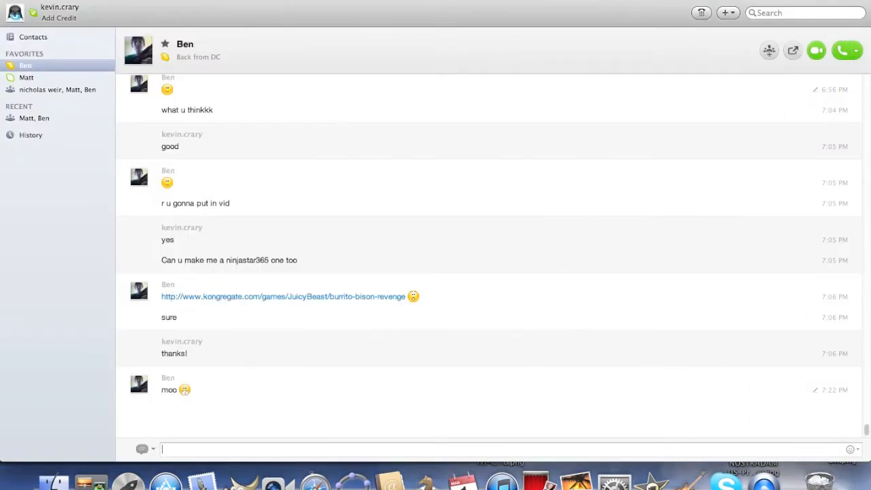
pyautogui.click(12, 1)
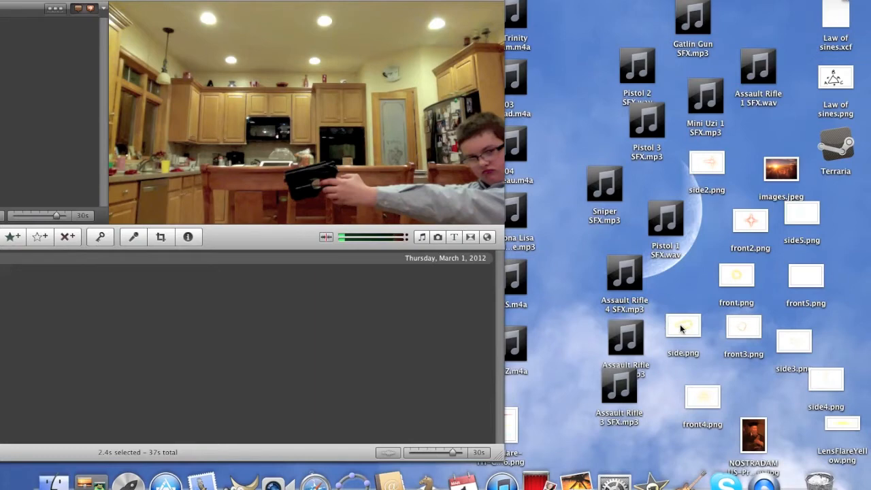
pyautogui.moveTo(681, 329); pyautogui.dragTo(795, 127)
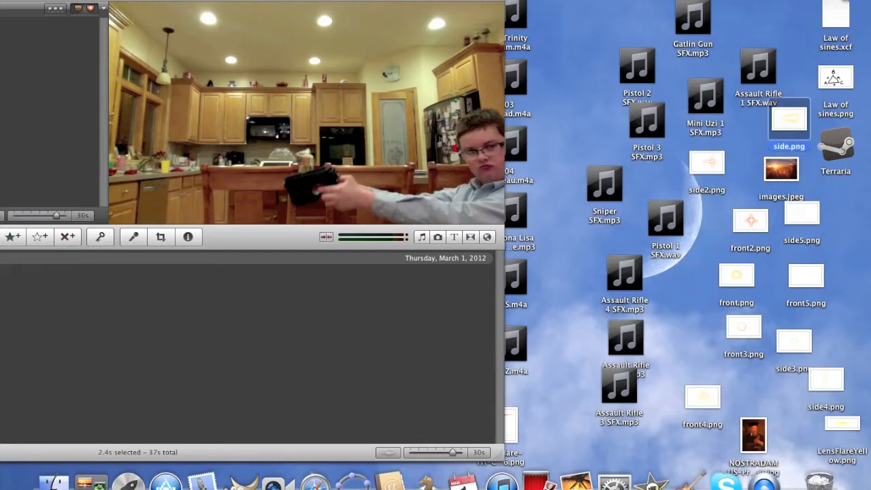
pyautogui.moveTo(415, 0); pyautogui.dragTo(669, 1)
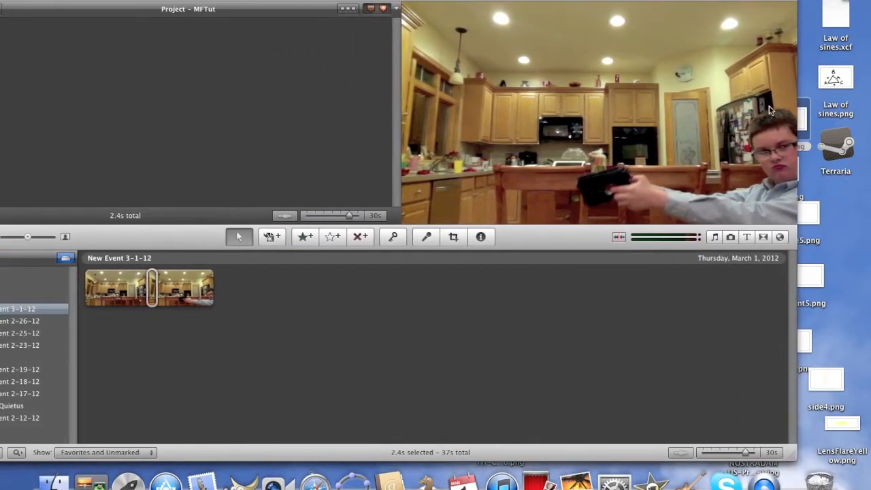
# Expand the timeline to 1/2s thumbnails, overlay side.png on the clip as Picture in Picture, and enlarge it in the viewer
pyautogui.moveTo(345, 215); pyautogui.dragTo(310, 214)
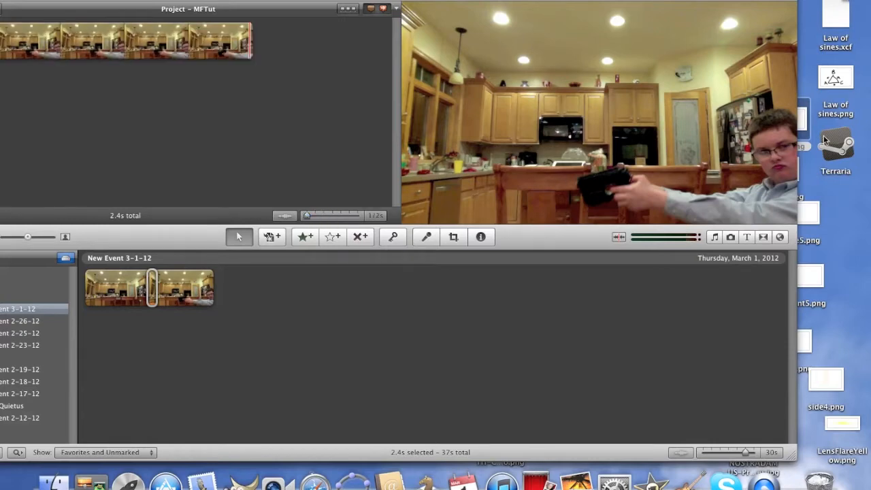
pyautogui.moveTo(805, 117); pyautogui.dragTo(124, 34)
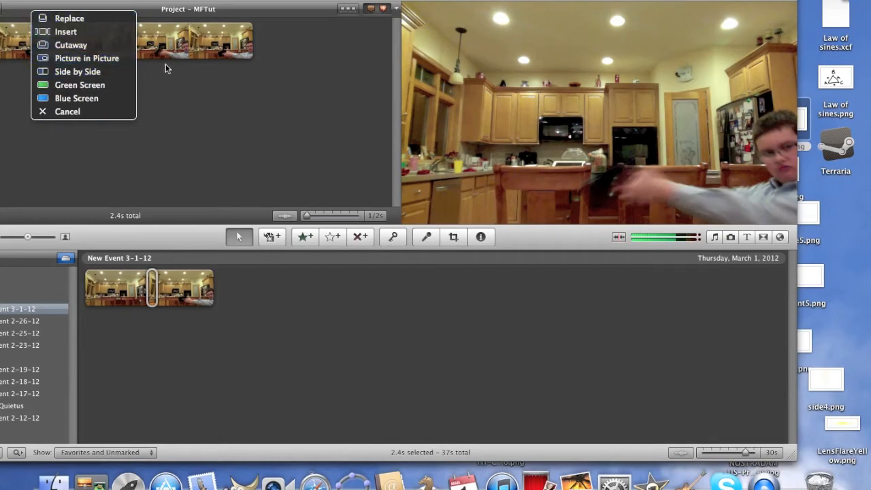
pyautogui.click(117, 60)
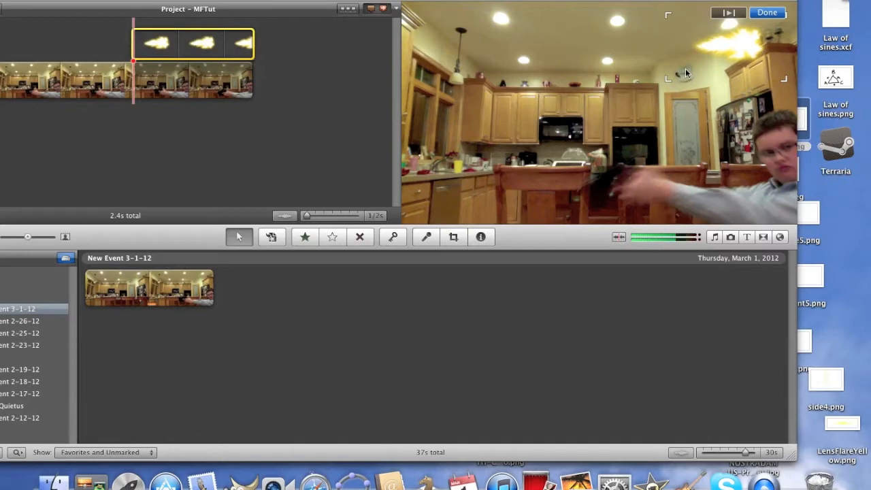
pyautogui.moveTo(669, 80); pyautogui.dragTo(608, 113)
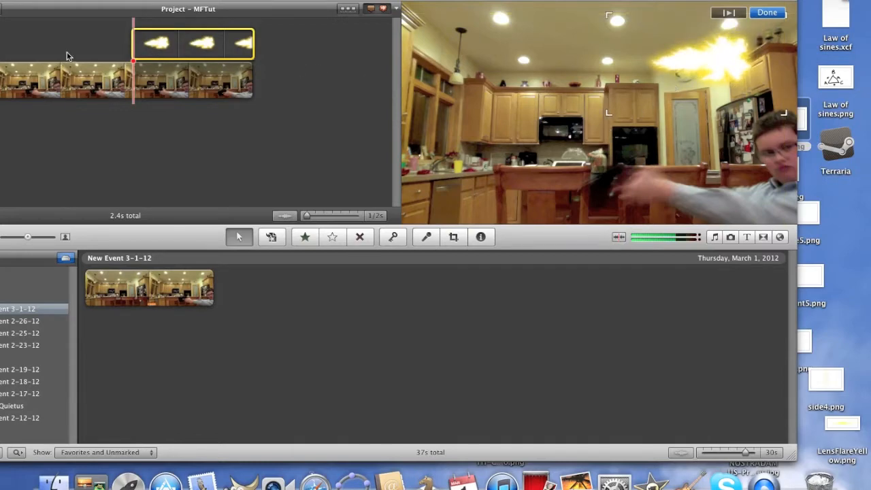
pyautogui.moveTo(436, 2); pyautogui.dragTo(510, 1)
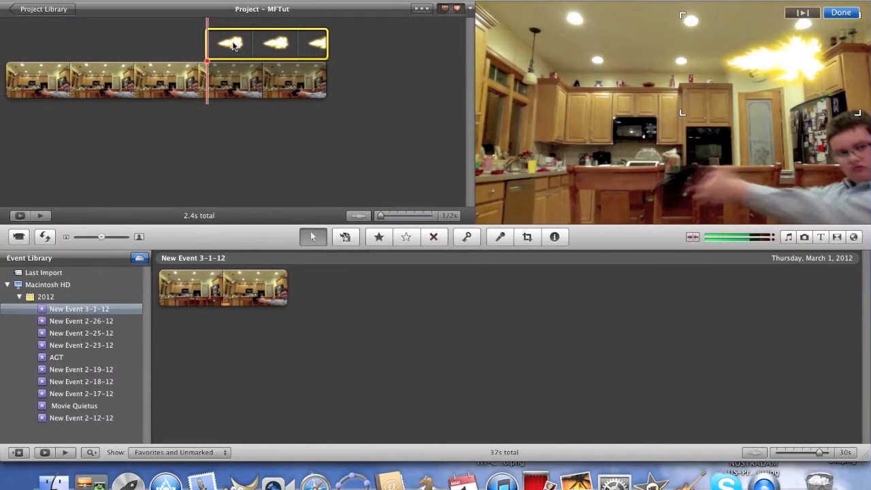
# Shift the muzzle flash overlay earlier on the clip and trim its start to 1.3 s from the clip start
pyautogui.moveTo(233, 45); pyautogui.dragTo(151, 41)
pyautogui.click(121, 38)
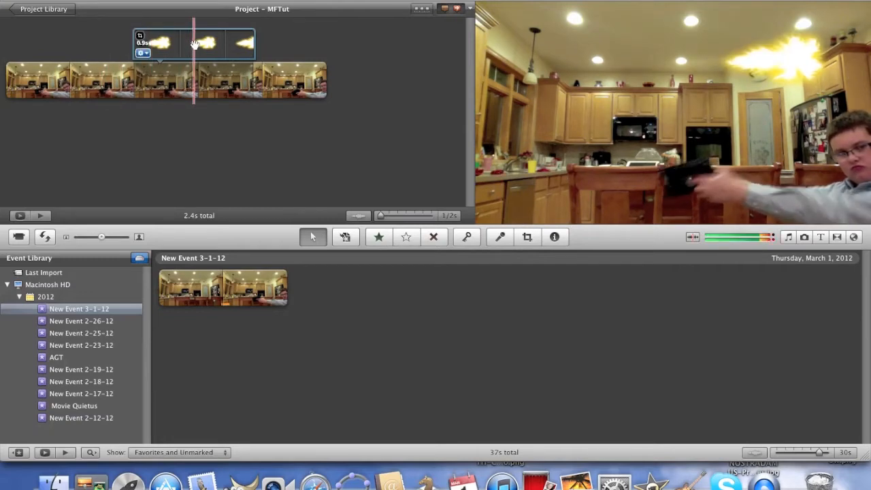
pyautogui.click(140, 35)
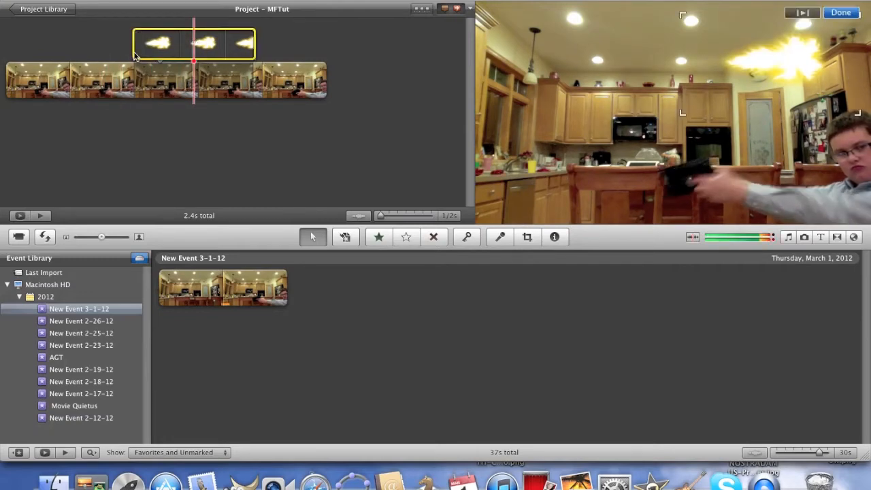
pyautogui.moveTo(143, 48); pyautogui.dragTo(189, 45)
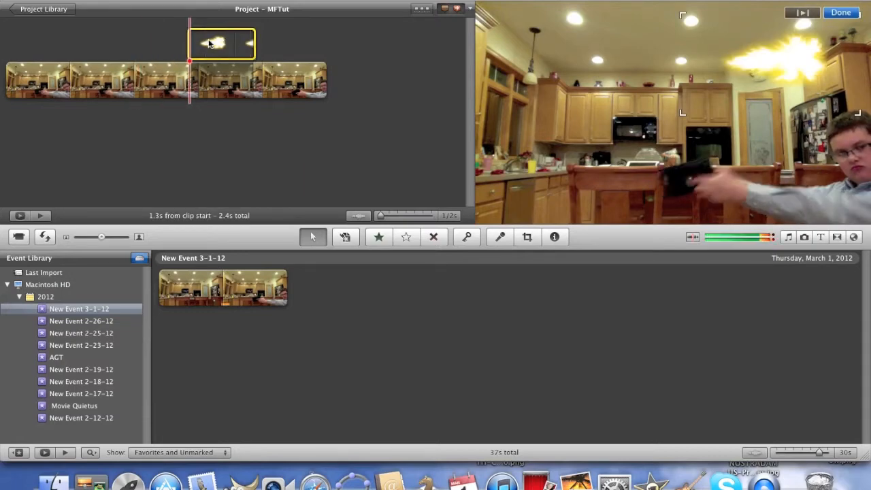
pyautogui.click(170, 42)
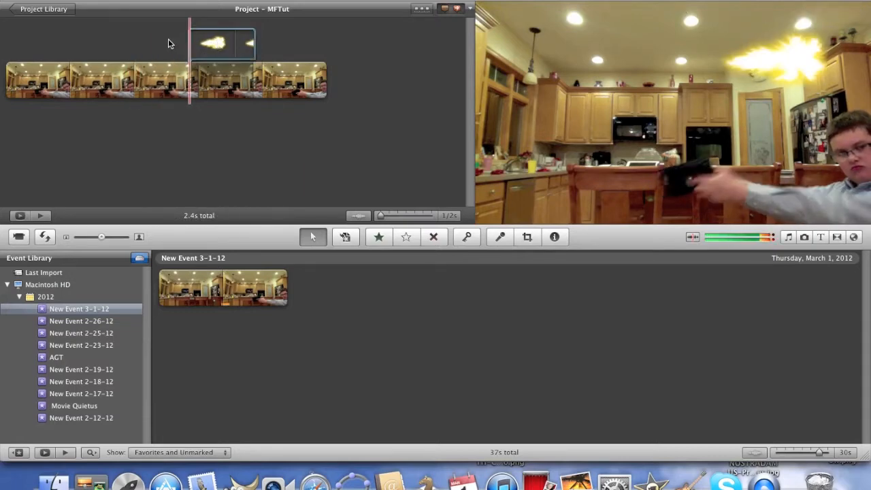
# Set the muzzle flash overlay's duration to 0.1 s
pyautogui.doubleClick(204, 44)
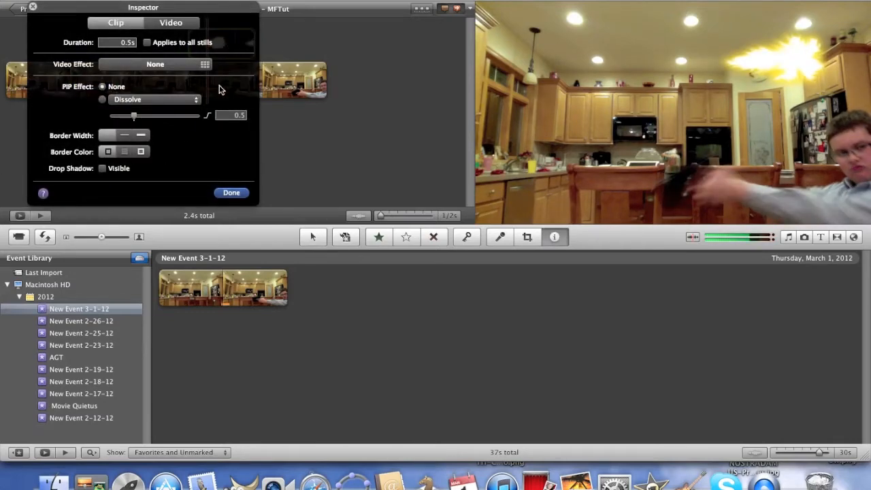
pyautogui.click(130, 44)
pyautogui.click(235, 192)
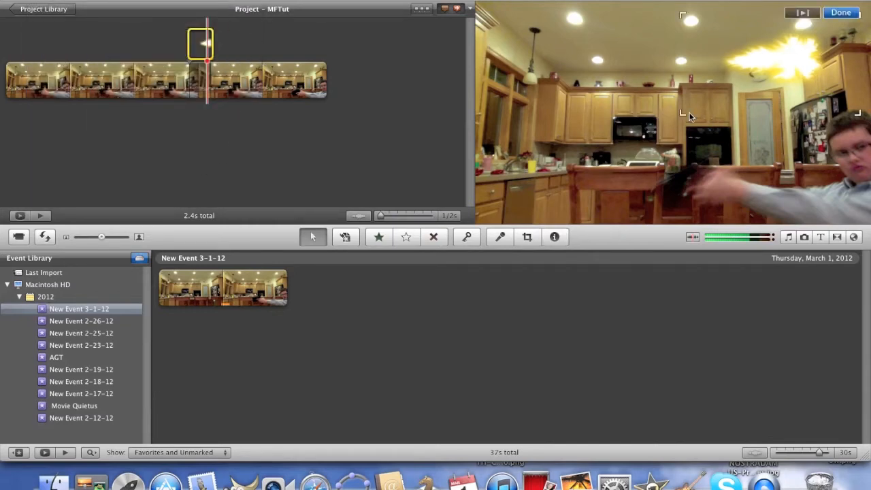
# Position the muzzle flash at the gun's barrel, shrink it slightly to fit, and play back the shot
pyautogui.moveTo(802, 47); pyautogui.dragTo(642, 187)
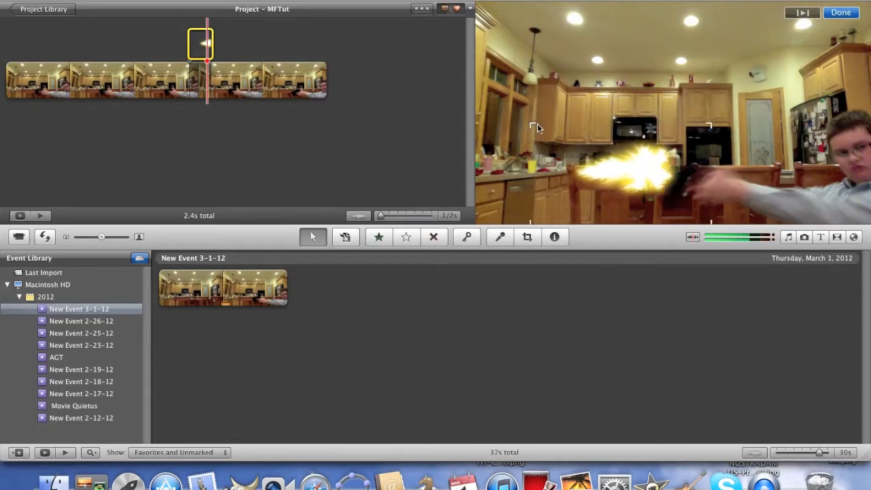
pyautogui.moveTo(535, 126); pyautogui.dragTo(556, 137)
pyautogui.moveTo(651, 170); pyautogui.dragTo(652, 174)
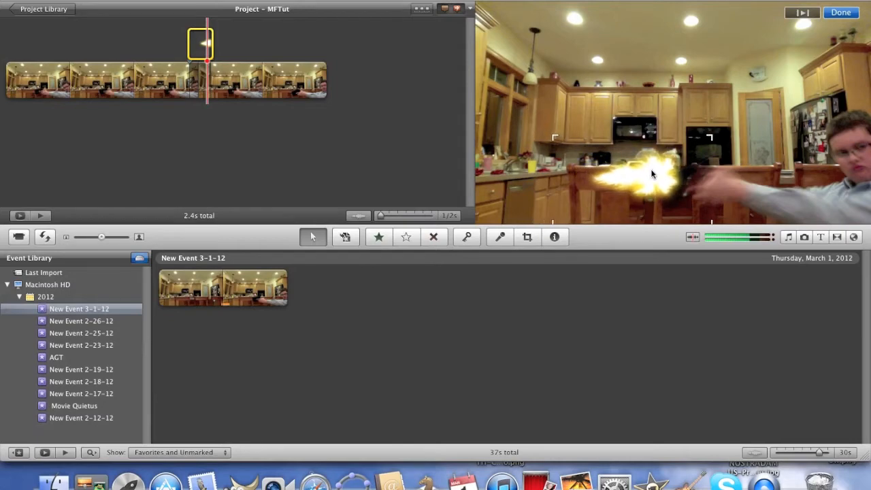
pyautogui.click(842, 12)
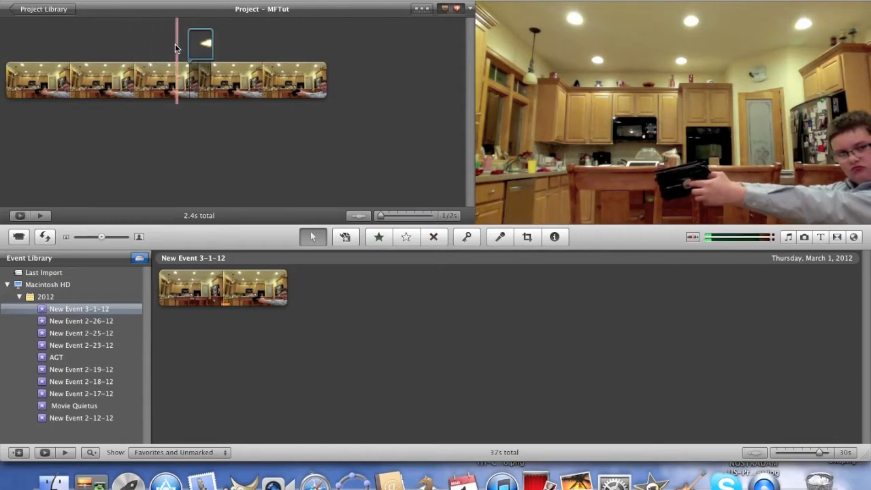
pyautogui.press('space')
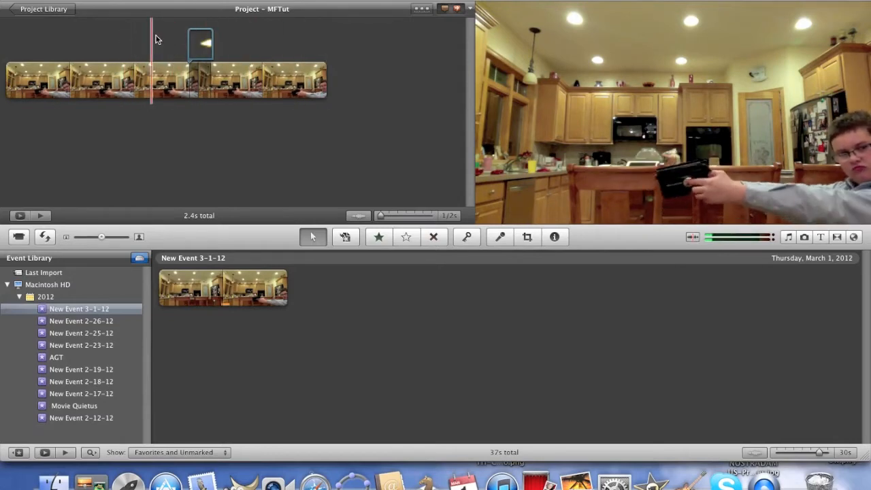
pyautogui.press('space')
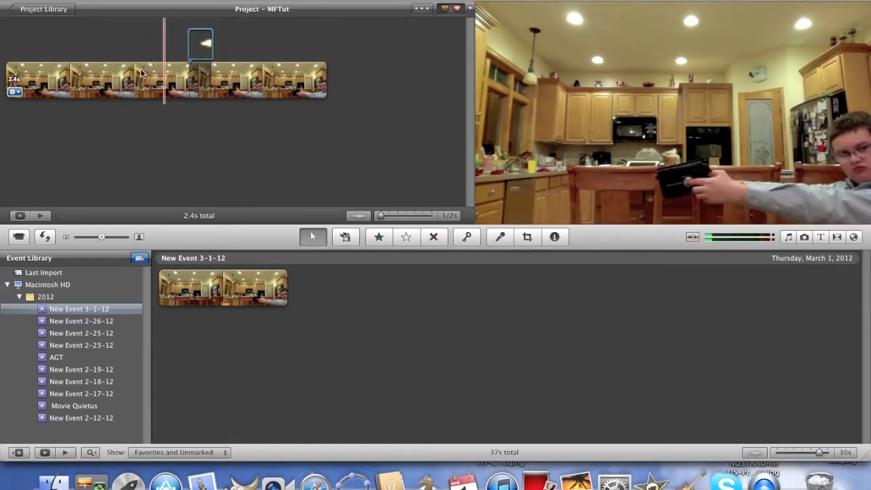
# Split the video clip at the start and at the end of the muzzle flash overlay
pyautogui.rightClick(190, 68)
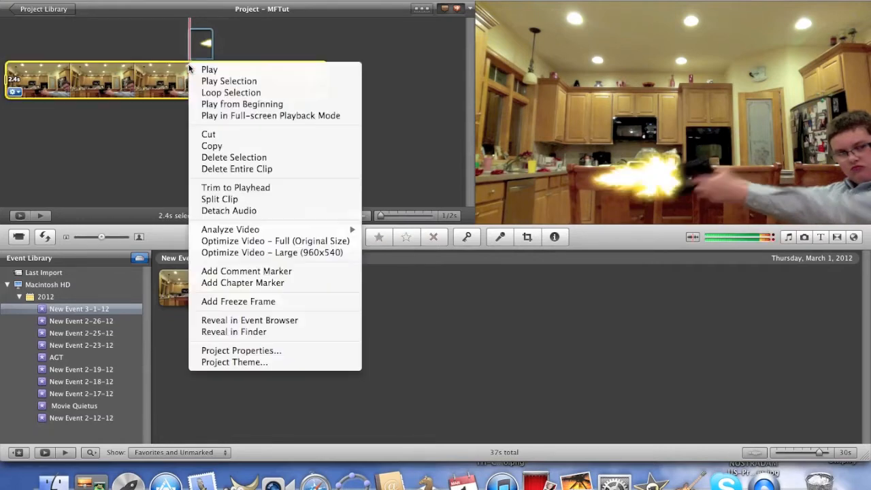
pyautogui.click(249, 202)
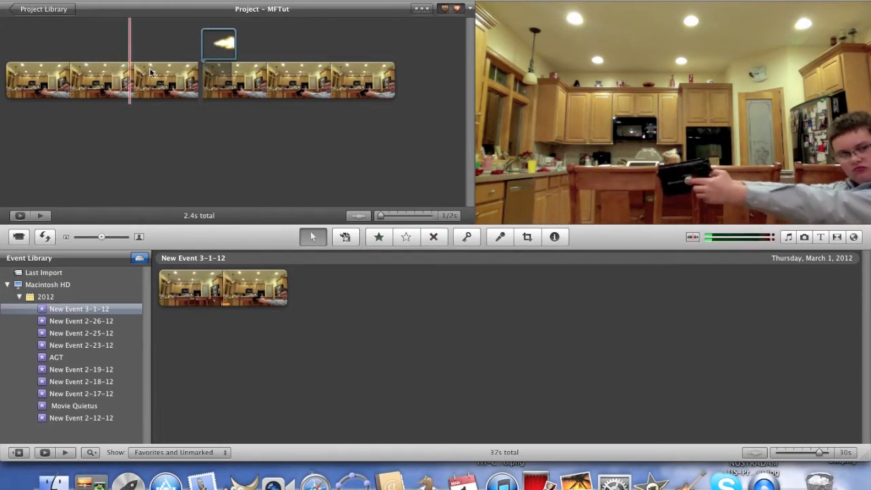
pyautogui.rightClick(247, 75)
pyautogui.click(286, 206)
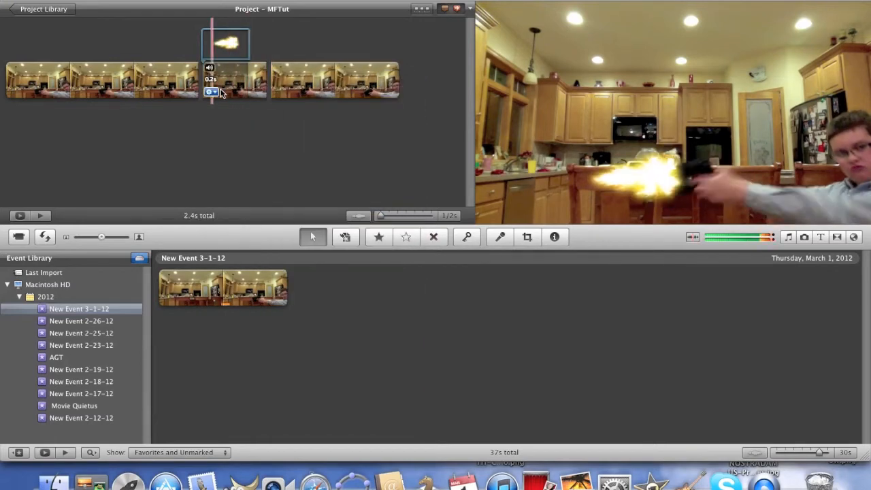
# Raise the brightness of the short clip segment under the muzzle flash to 20% and play the result
pyautogui.click(217, 94)
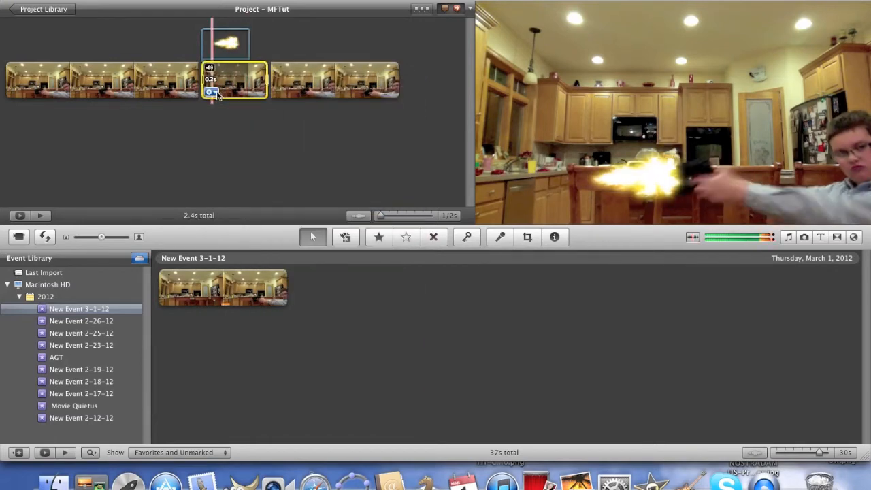
pyautogui.click(185, 36)
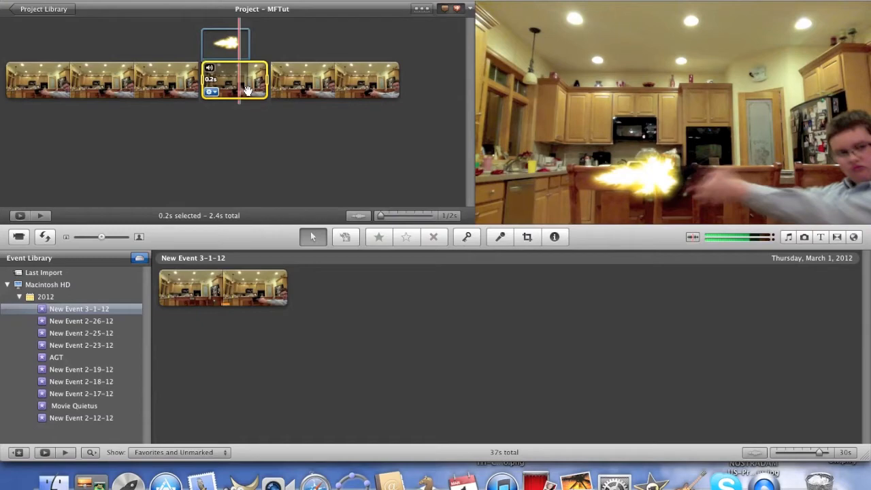
pyautogui.click(212, 92)
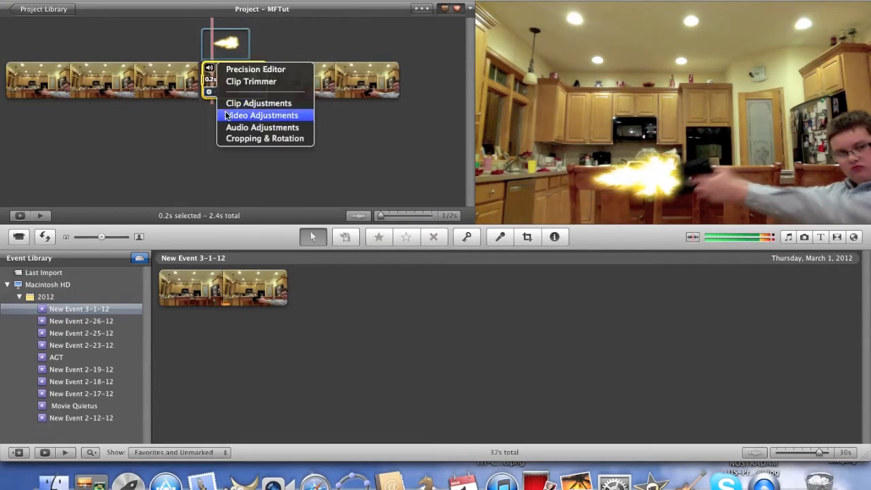
pyautogui.click(229, 115)
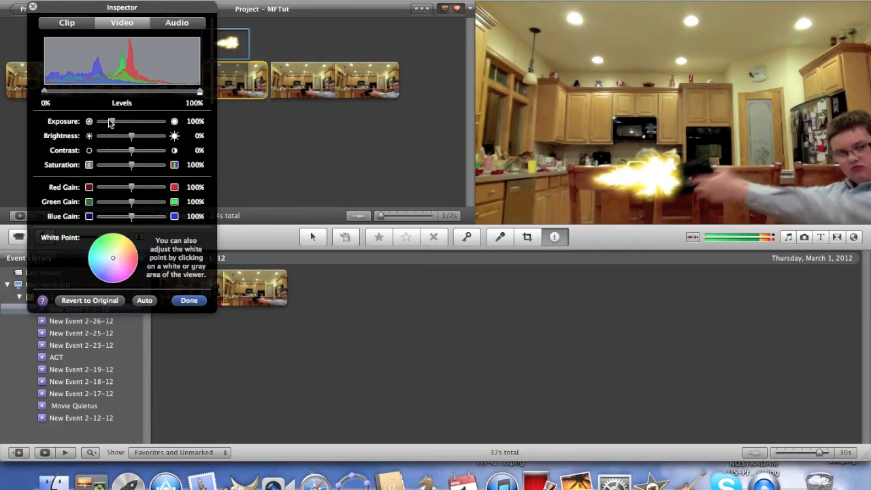
pyautogui.moveTo(134, 139); pyautogui.dragTo(142, 136)
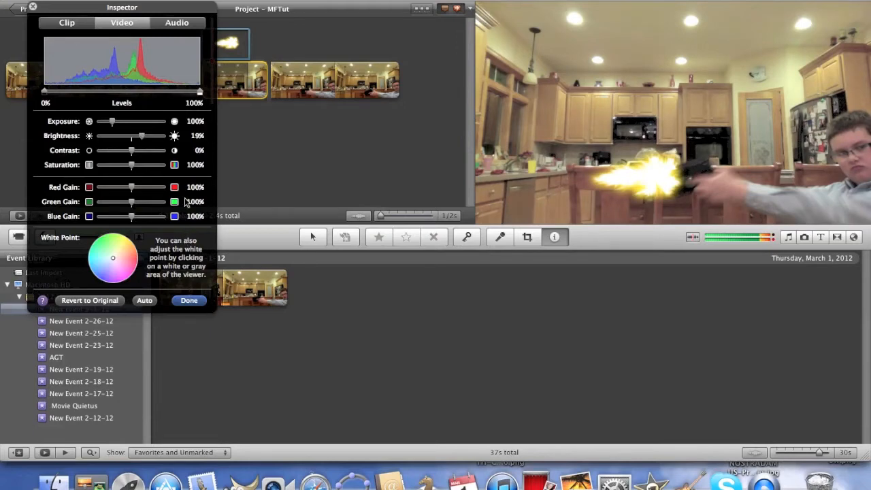
pyautogui.moveTo(140, 139)
pyautogui.mouseDown()
pyautogui.moveTo(162, 139)
pyautogui.moveTo(144, 140)
pyautogui.mouseUp()
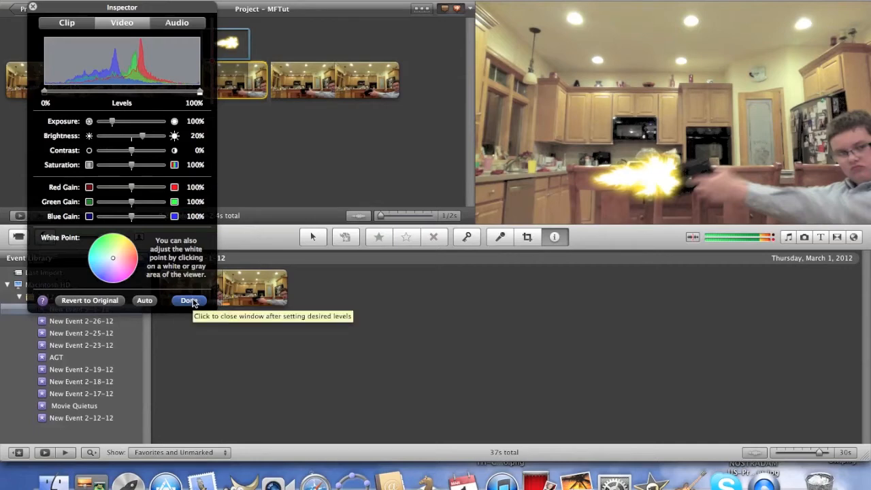
pyautogui.click(190, 301)
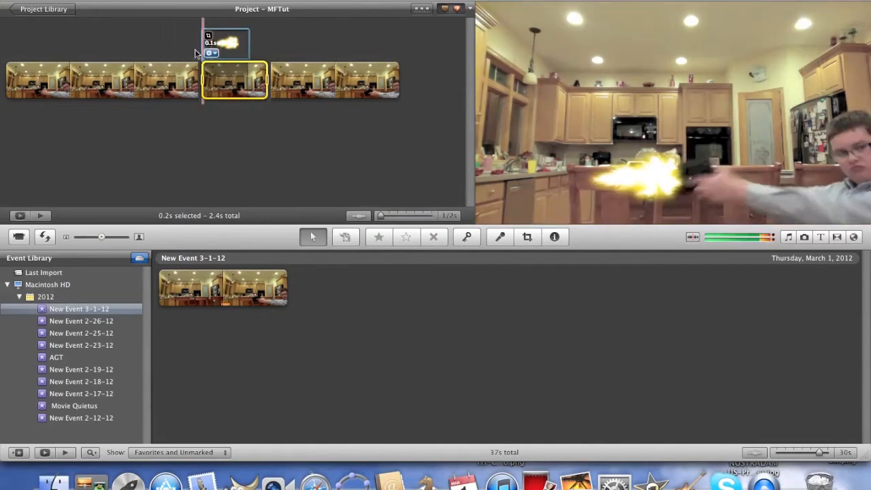
pyautogui.press('space')
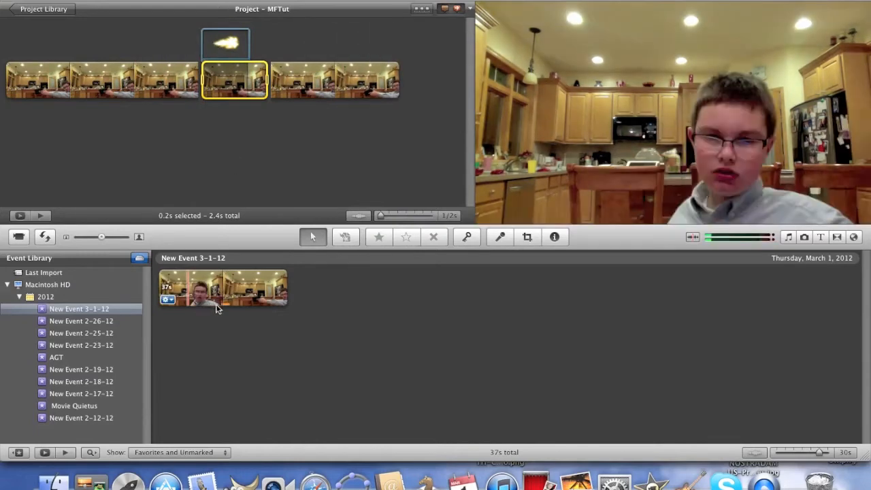
# Add about 2.5 s of the footage with the gun aimed at the camera to the end of the project
pyautogui.click(272, 291)
pyautogui.moveTo(273, 291); pyautogui.dragTo(280, 292)
pyautogui.moveTo(332, 195); pyautogui.dragTo(400, 87)
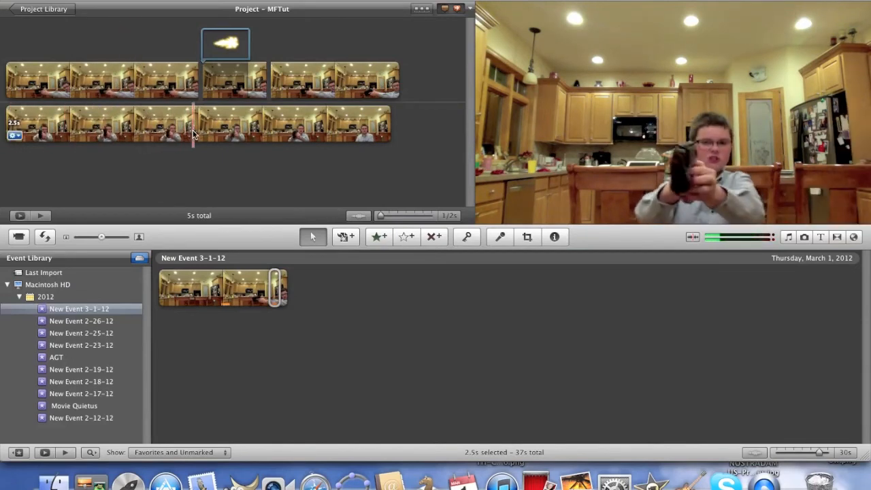
# Preview the shot aimed at the camera and add front.png from the desktop over its clip as a picture in picture
pyautogui.press('space')
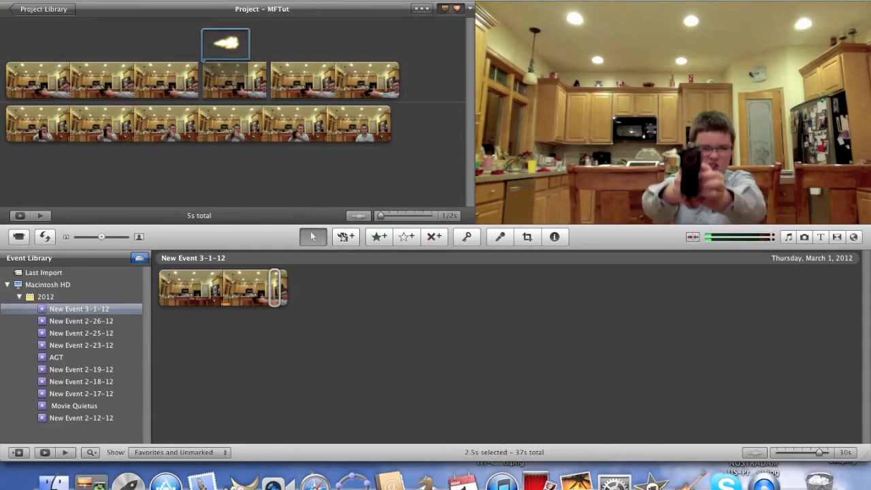
pyautogui.moveTo(654, 0); pyautogui.dragTo(365, 1)
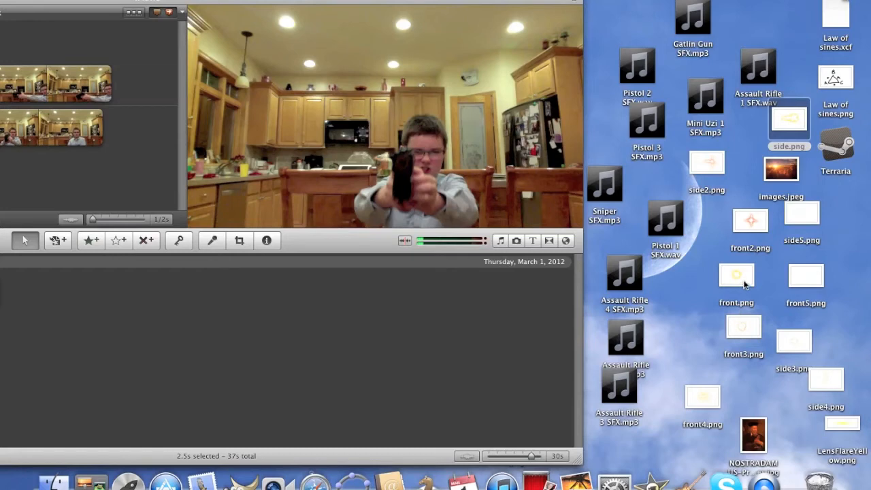
pyautogui.moveTo(745, 284); pyautogui.dragTo(655, 253)
pyautogui.moveTo(591, 229); pyautogui.dragTo(53, 131)
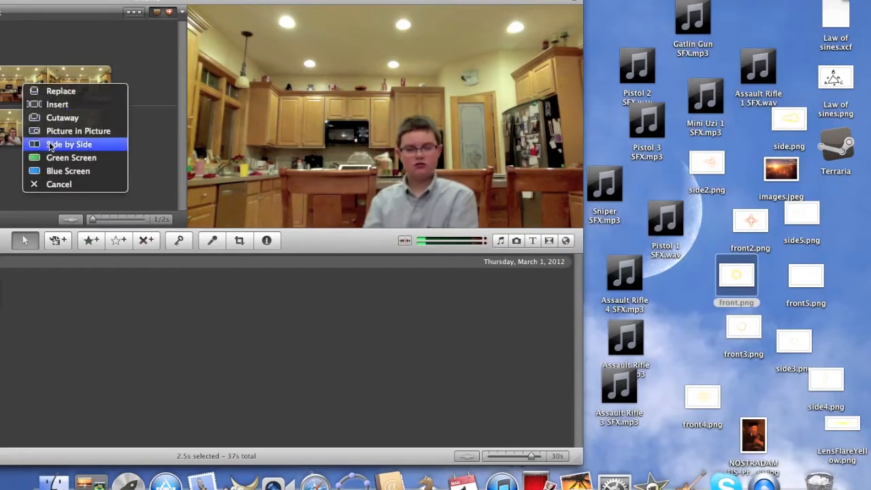
pyautogui.click(68, 130)
pyautogui.moveTo(170, 1); pyautogui.dragTo(458, 0)
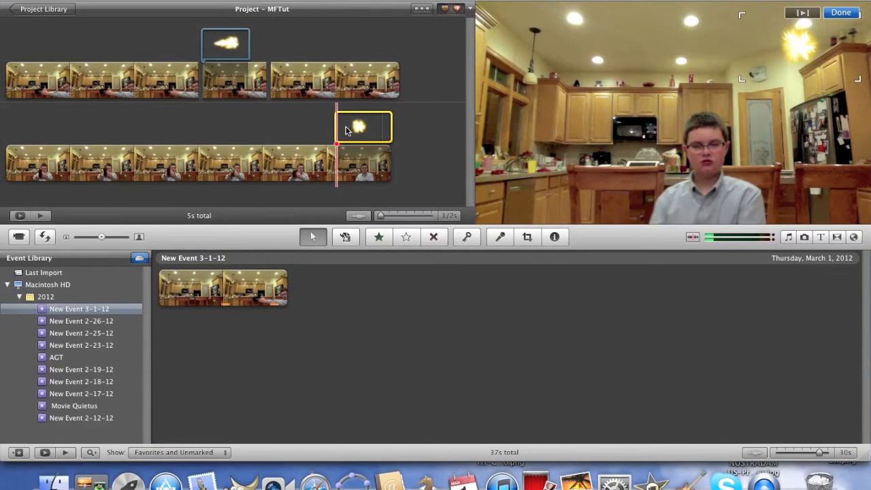
# Move the front flash overlay earlier along the second clip and stretch it to 0.5 s
pyautogui.moveTo(366, 127); pyautogui.dragTo(294, 125)
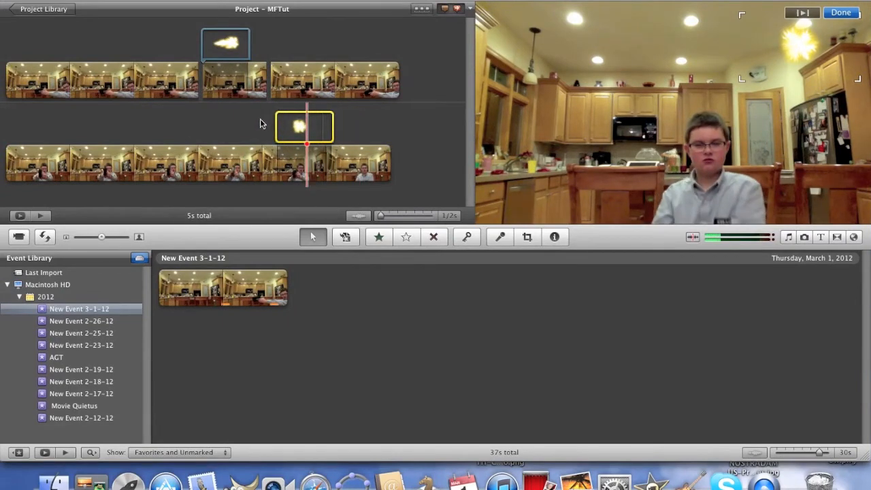
pyautogui.click(262, 121)
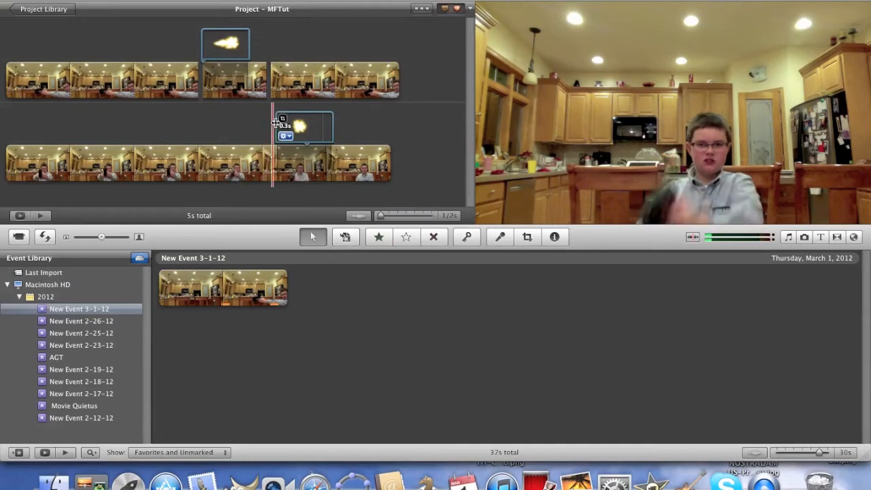
pyautogui.moveTo(269, 126); pyautogui.dragTo(237, 124)
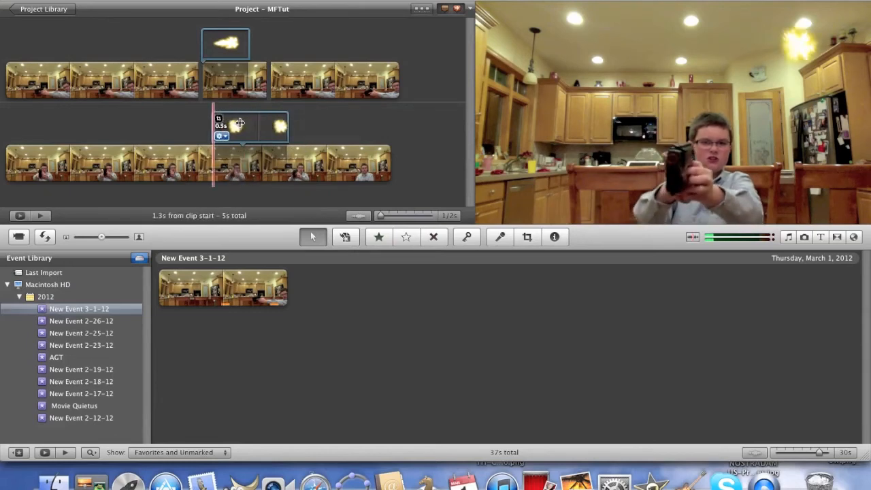
pyautogui.click(246, 128)
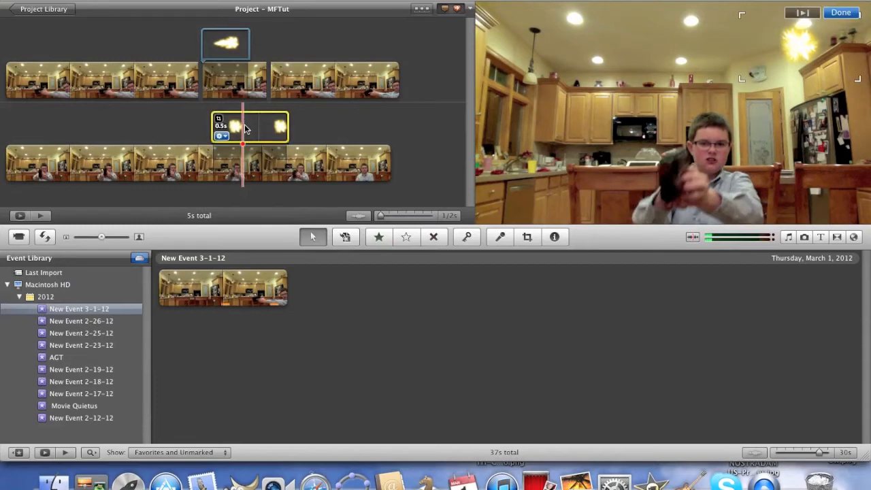
pyautogui.click(207, 135)
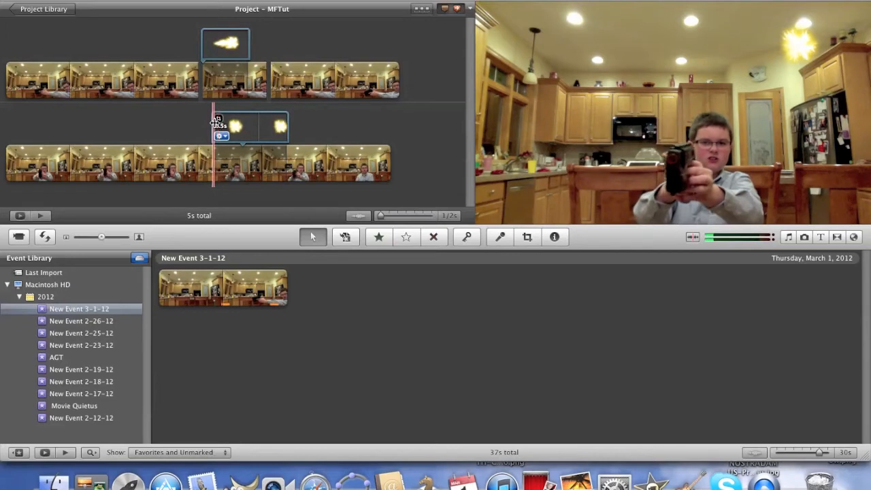
# Set the front flash overlay's duration to 0.1 s and move it to the moment of the shot
pyautogui.doubleClick(245, 122)
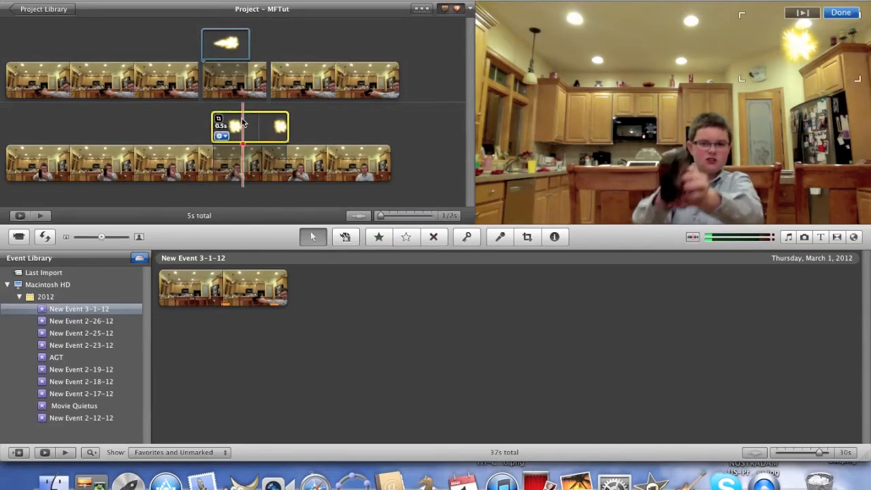
pyautogui.doubleClick(132, 42)
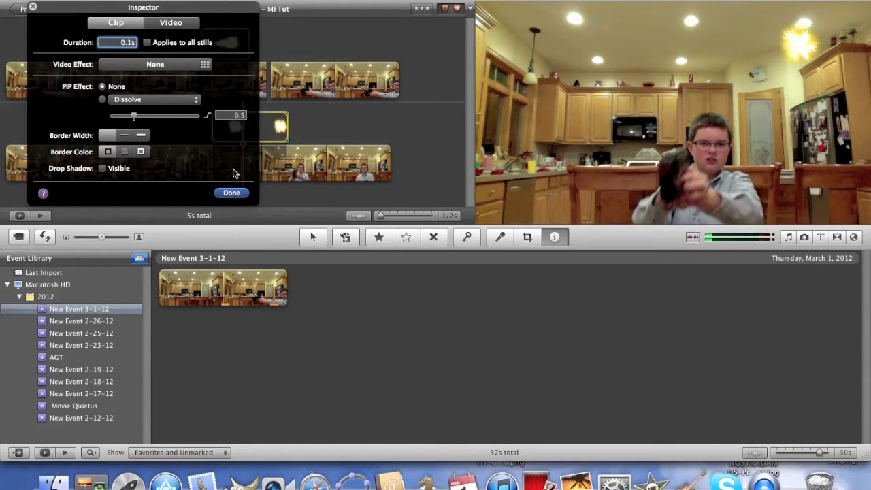
pyautogui.write('0.1')
pyautogui.click(224, 196)
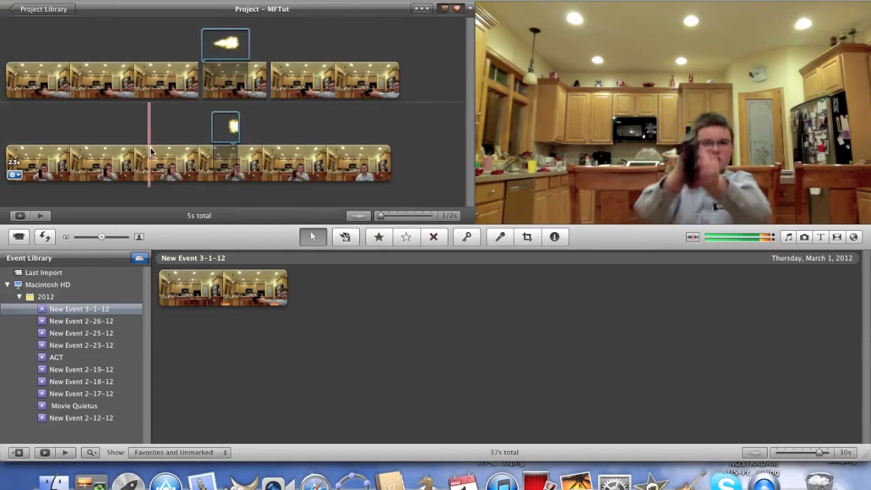
pyautogui.moveTo(228, 124); pyautogui.dragTo(153, 125)
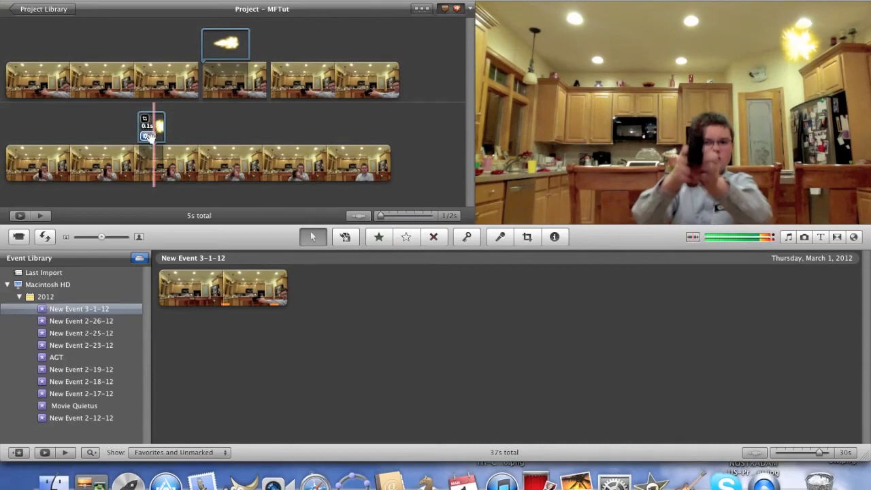
# Place the front flash over the gun's muzzle, enlarge it to cover the gun and face, and accept the placement
pyautogui.click(147, 136)
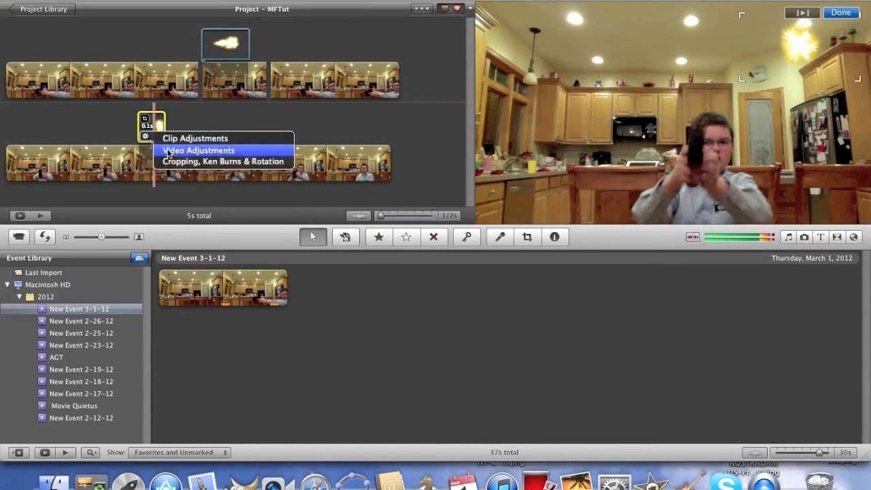
pyautogui.click(187, 138)
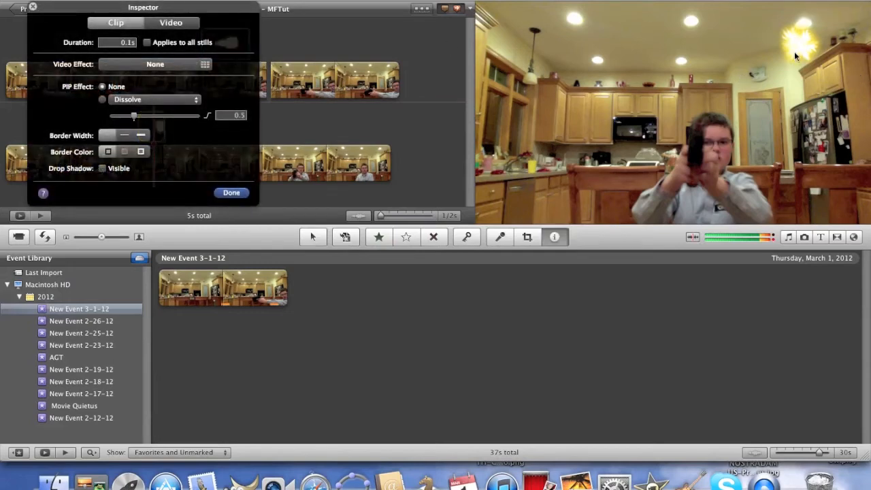
pyautogui.click(232, 193)
pyautogui.moveTo(812, 42); pyautogui.dragTo(701, 131)
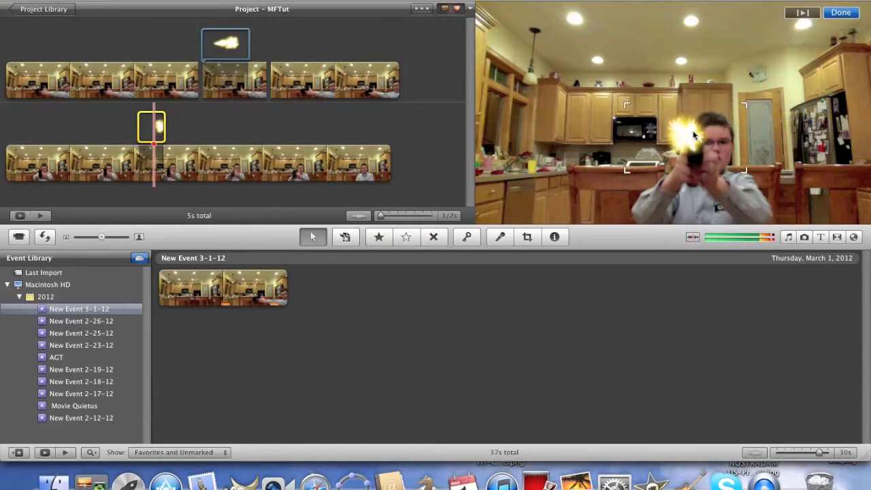
pyautogui.moveTo(628, 105); pyautogui.dragTo(524, 42)
pyautogui.moveTo(632, 101); pyautogui.dragTo(685, 138)
pyautogui.moveTo(577, 80); pyautogui.dragTo(538, 23)
pyautogui.moveTo(658, 124); pyautogui.dragTo(693, 131)
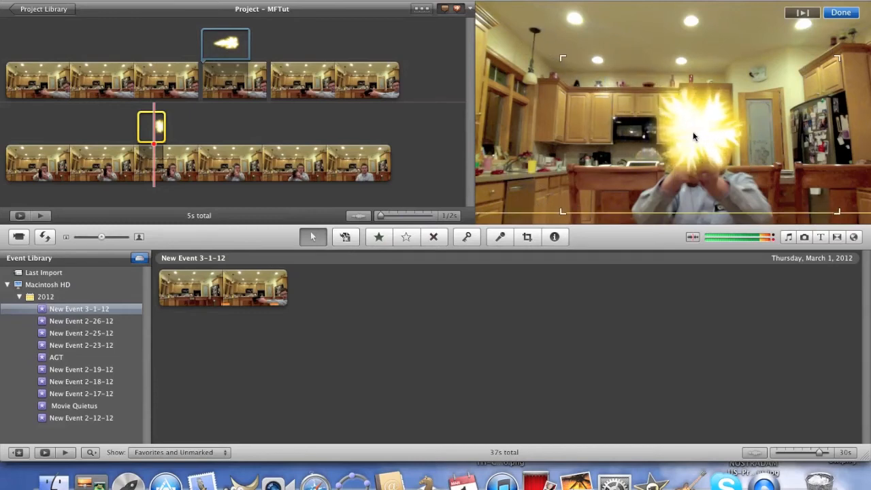
pyautogui.click(842, 12)
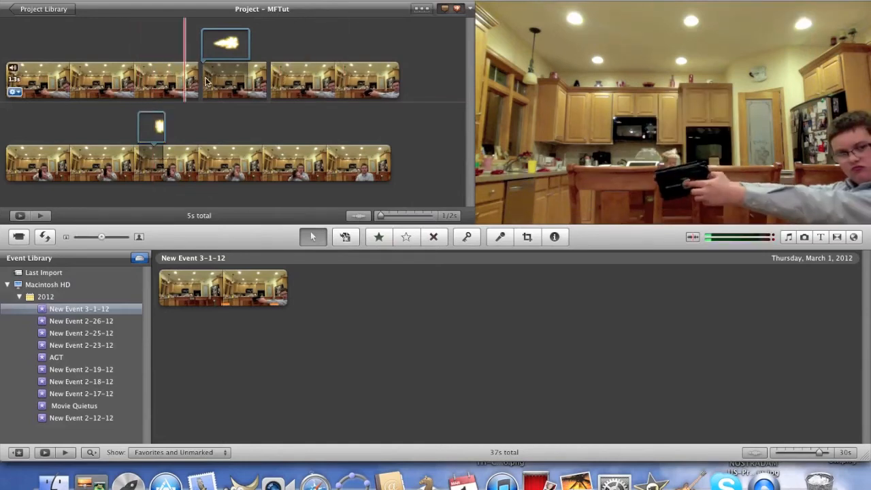
# Look at the side flash placement in the first shot and play back the shot aimed at the camera
pyautogui.click(228, 49)
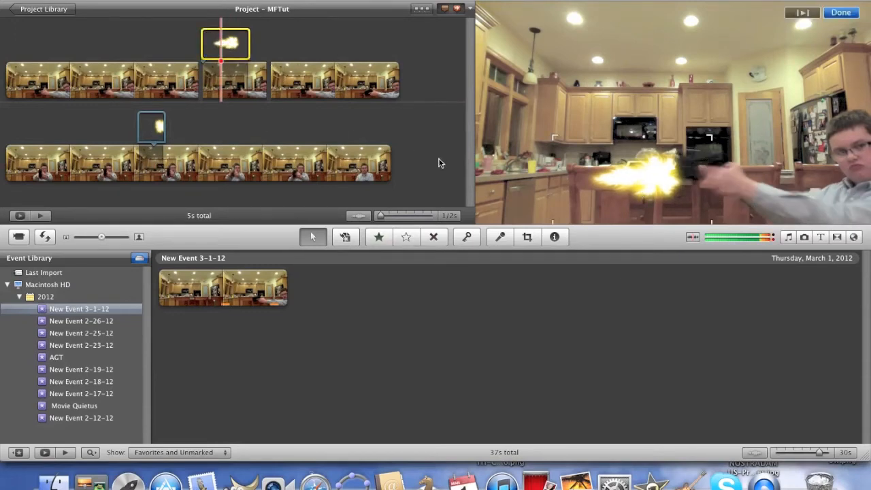
pyautogui.click(219, 132)
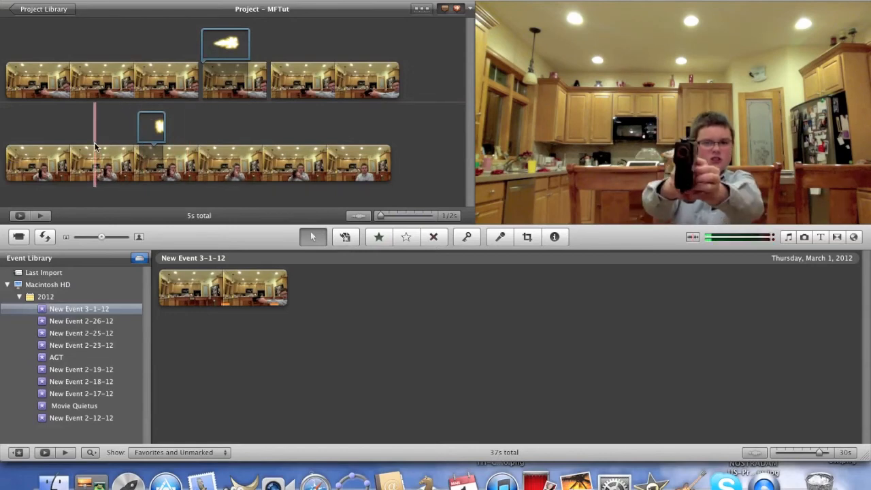
pyautogui.press('space')
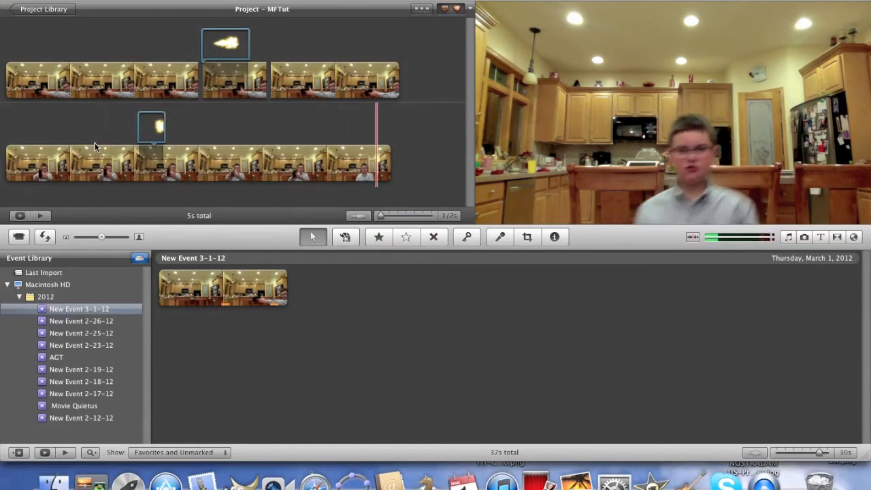
# Split the second video clip at the start of the front flash overlay and again just after its end
pyautogui.rightClick(137, 139)
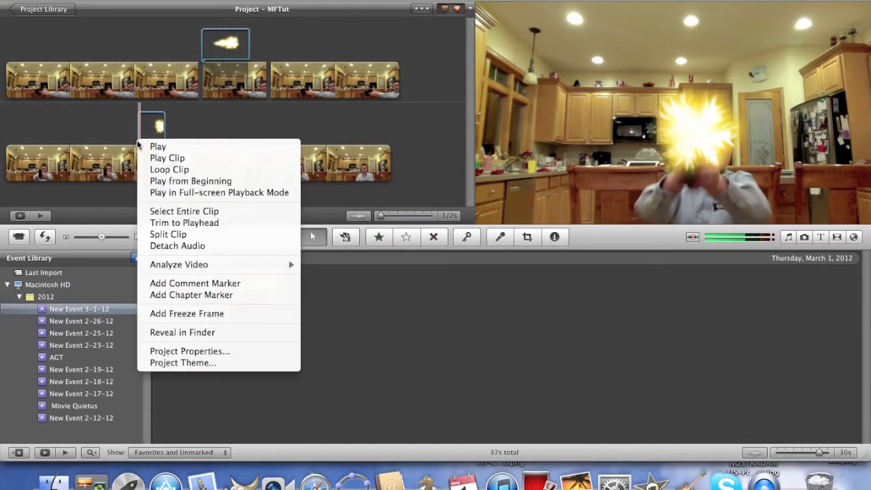
pyautogui.click(157, 234)
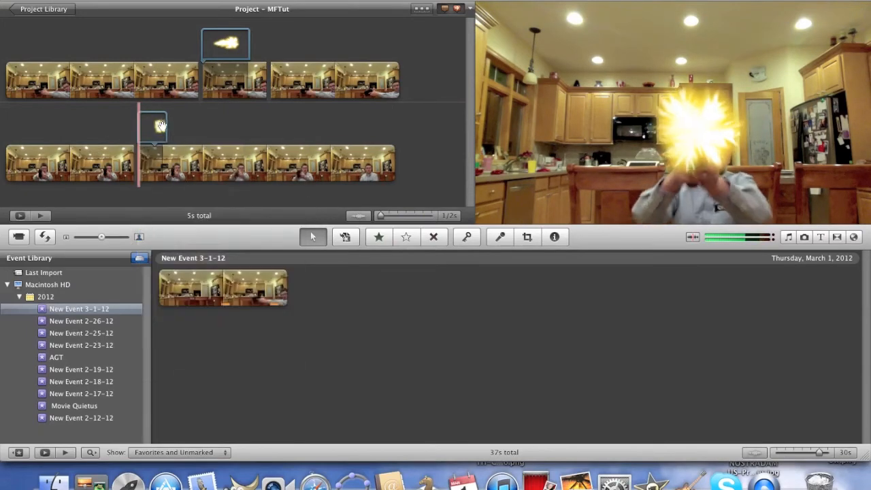
pyautogui.rightClick(189, 149)
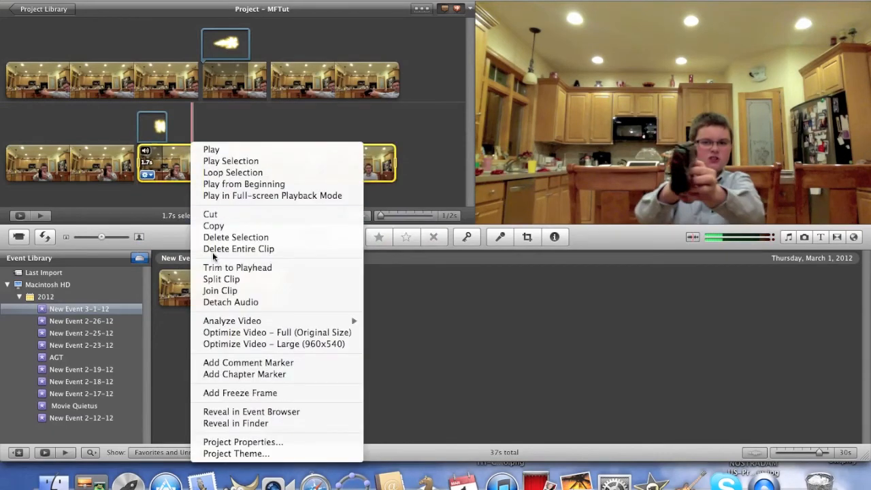
pyautogui.click(219, 279)
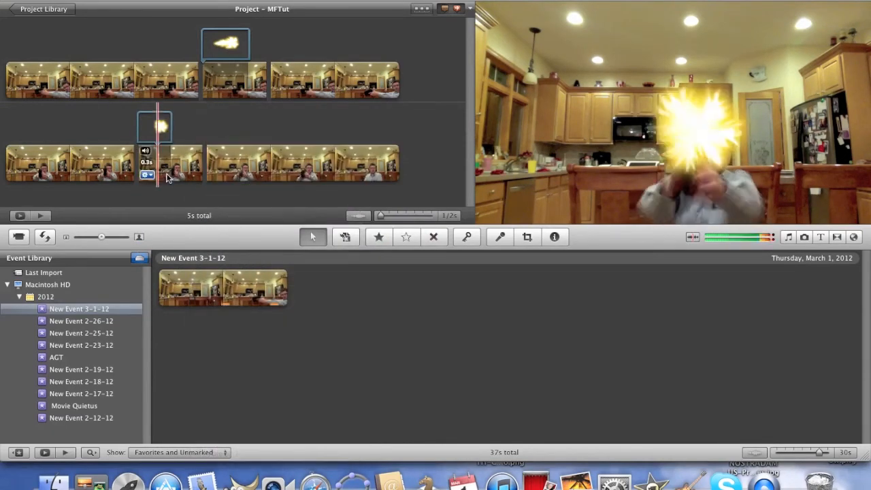
# Raise the brightness of the 0.3 s clip segment under the front flash and play the result
pyautogui.click(146, 175)
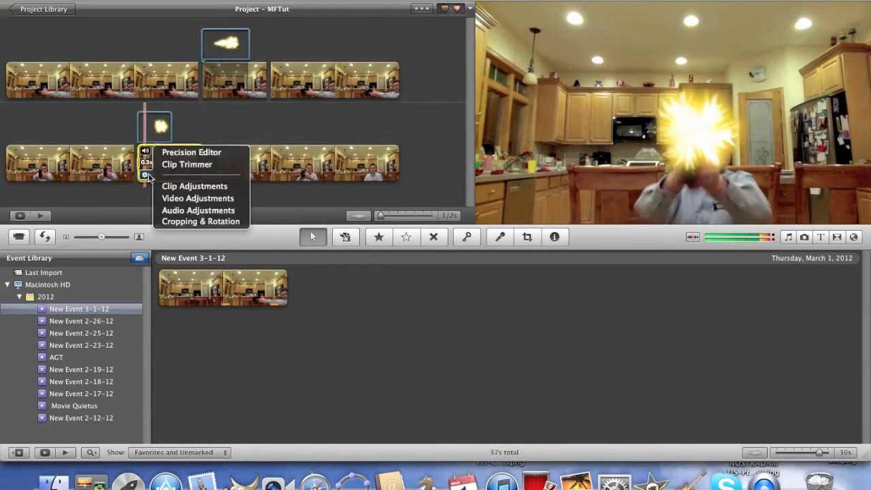
pyautogui.click(184, 196)
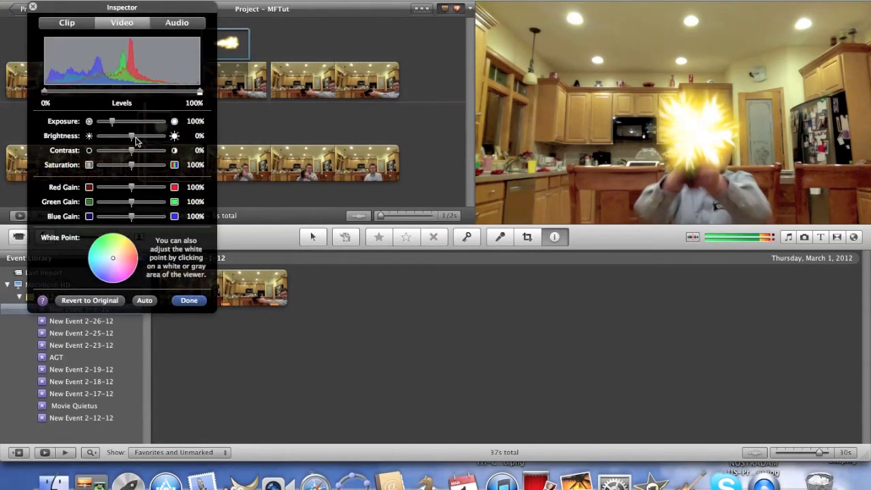
pyautogui.moveTo(132, 138); pyautogui.dragTo(144, 141)
pyautogui.click(189, 300)
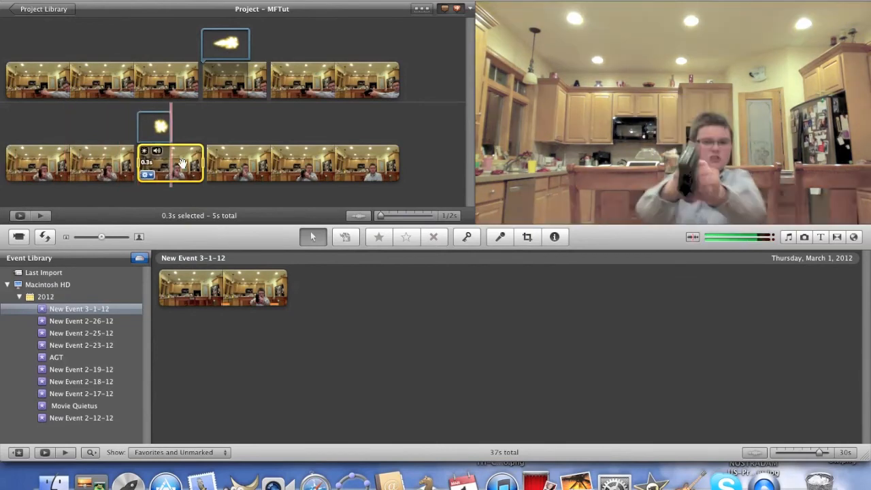
pyautogui.press('space')
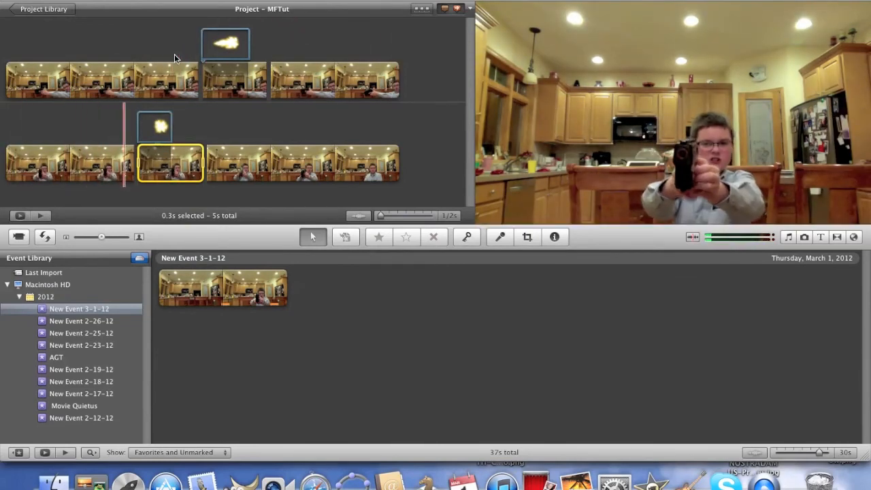
# Play back the side shot and the shot aimed at the camera to review both muzzle flashes
pyautogui.click(228, 127)
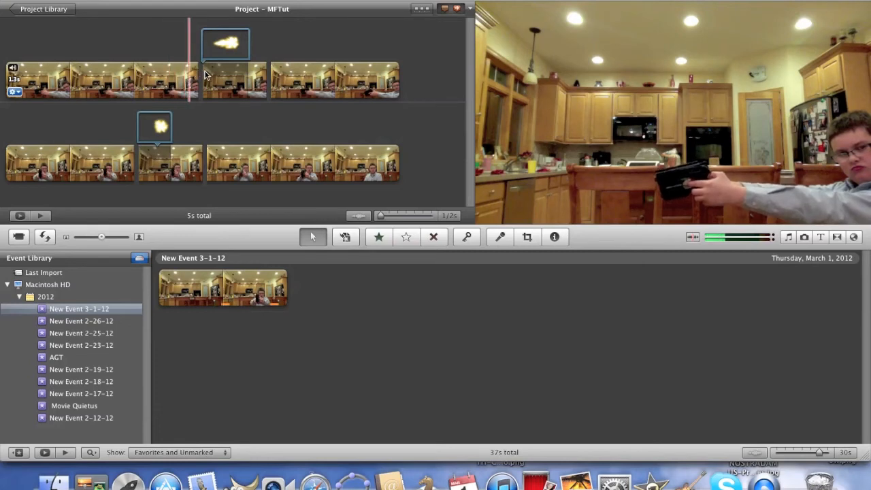
pyautogui.press('space')
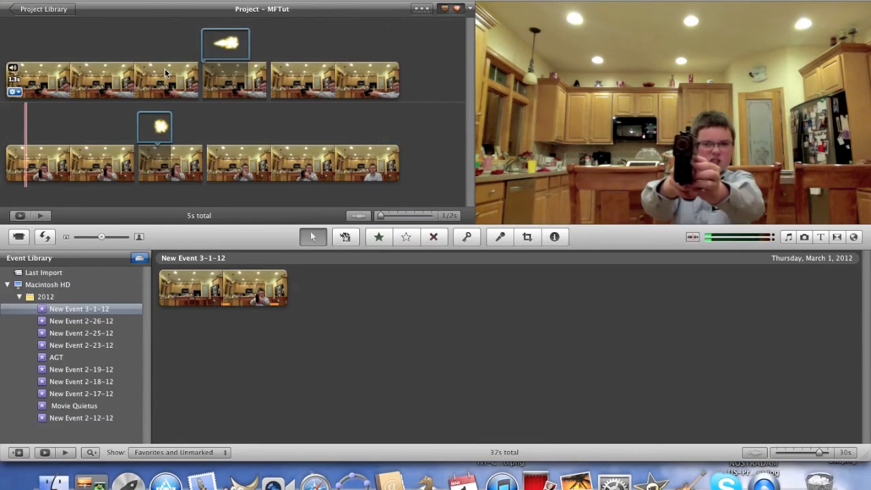
pyautogui.press('space')
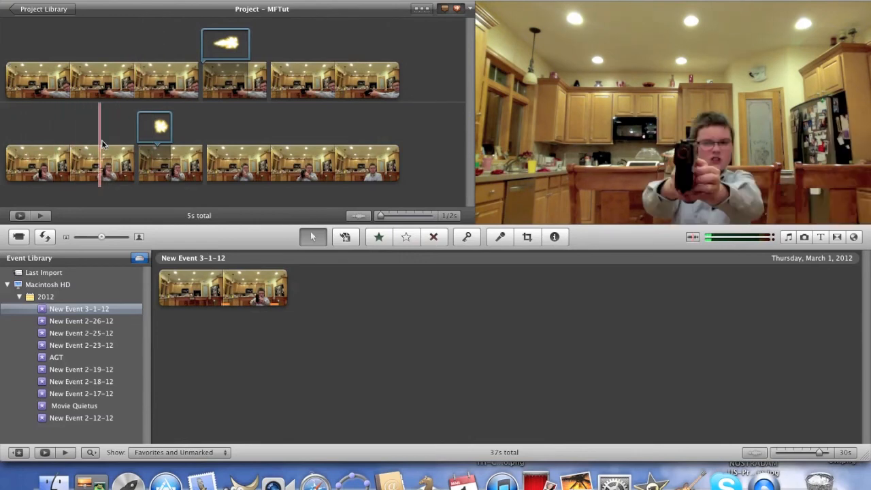
pyautogui.press('space')
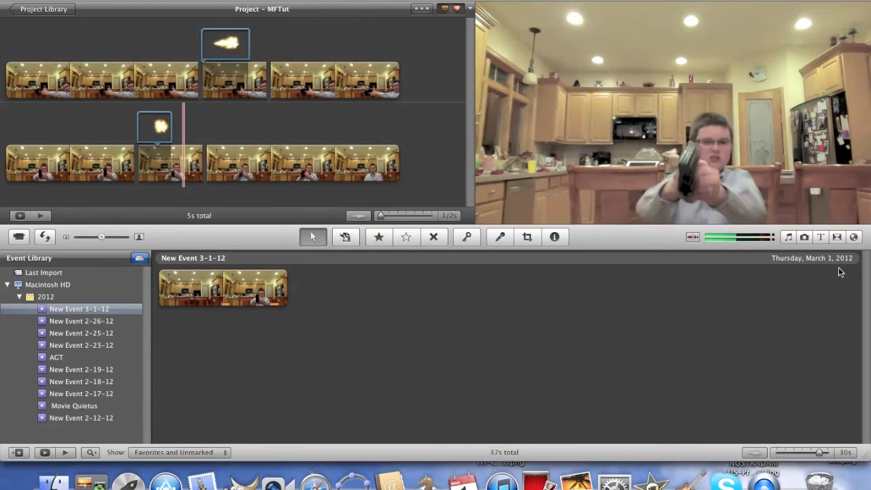
# Browse the iTunes collection in the music and sound effects library for a gunshot and preview the M4A1_Single sound
pyautogui.click(788, 237)
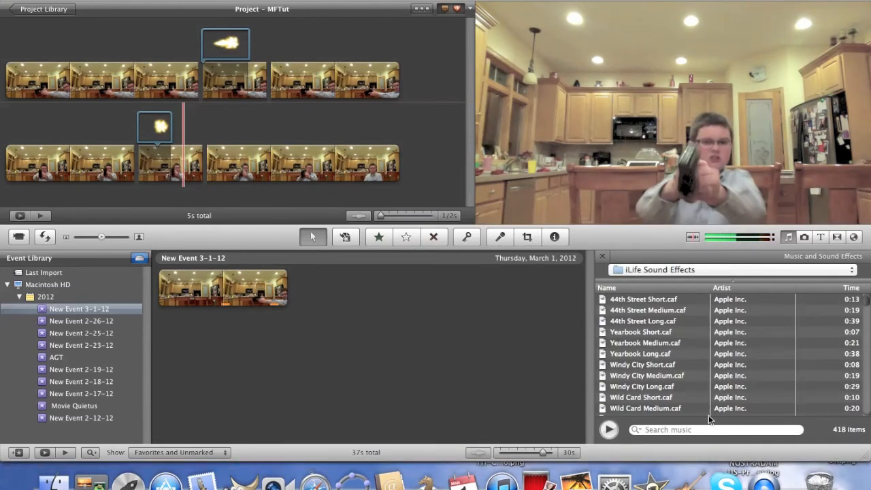
pyautogui.click(831, 272)
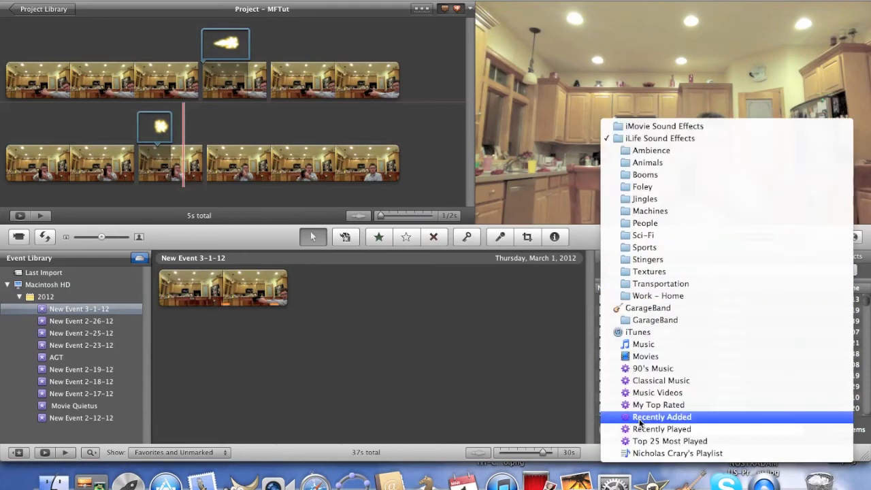
pyautogui.click(643, 332)
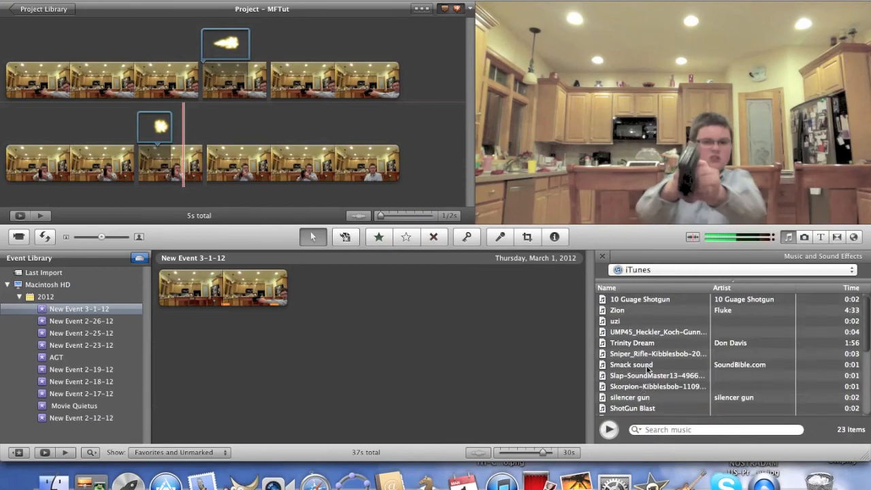
pyautogui.scroll(-4, 650, 372)
pyautogui.scroll(3, 650, 371)
pyautogui.scroll(-1, 651, 373)
pyautogui.scroll(-2, 652, 373)
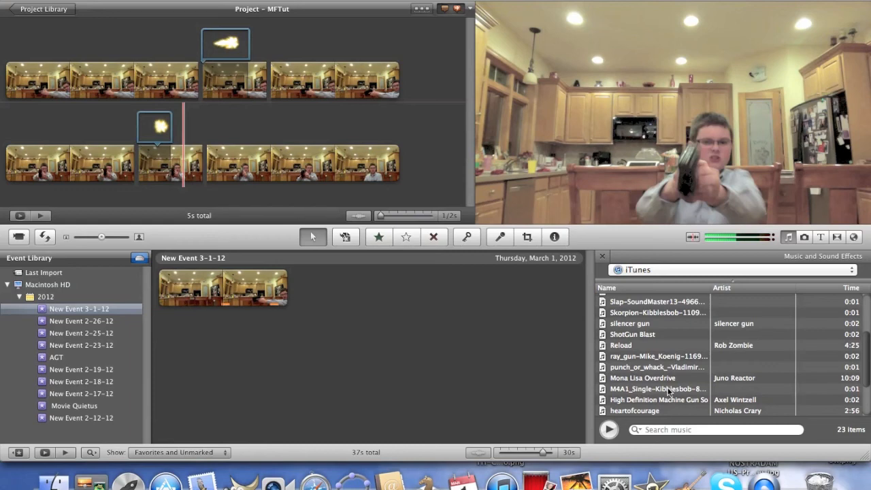
pyautogui.scroll(-2, 667, 388)
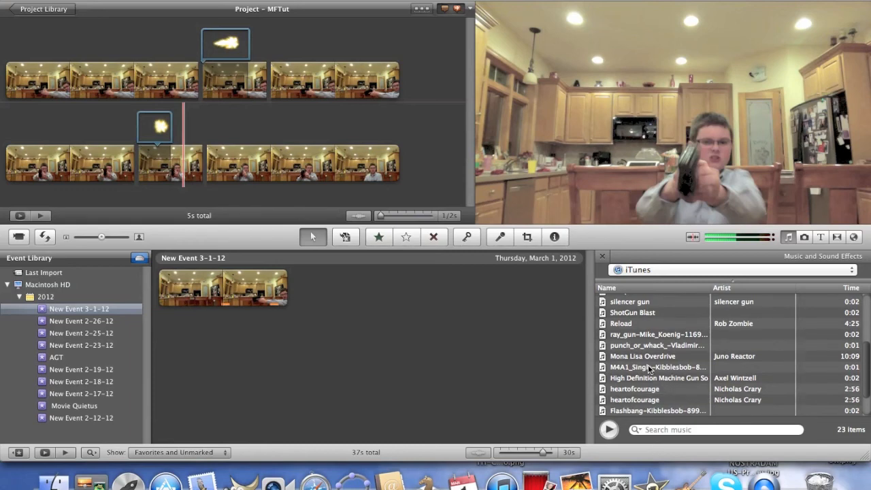
pyautogui.doubleClick(648, 366)
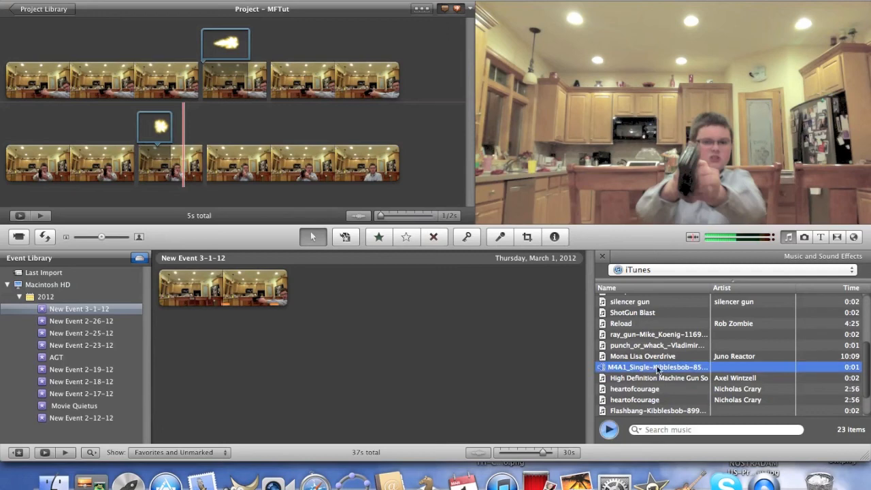
# Add the M4A1_Single sound at the start of the front flash and the side flash, and play back the shots
pyautogui.moveTo(616, 367); pyautogui.dragTo(138, 161)
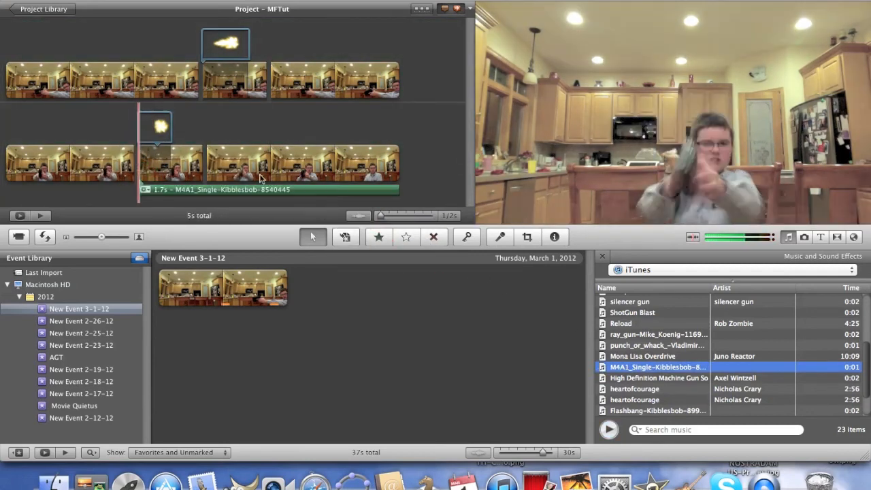
pyautogui.moveTo(633, 367); pyautogui.dragTo(201, 90)
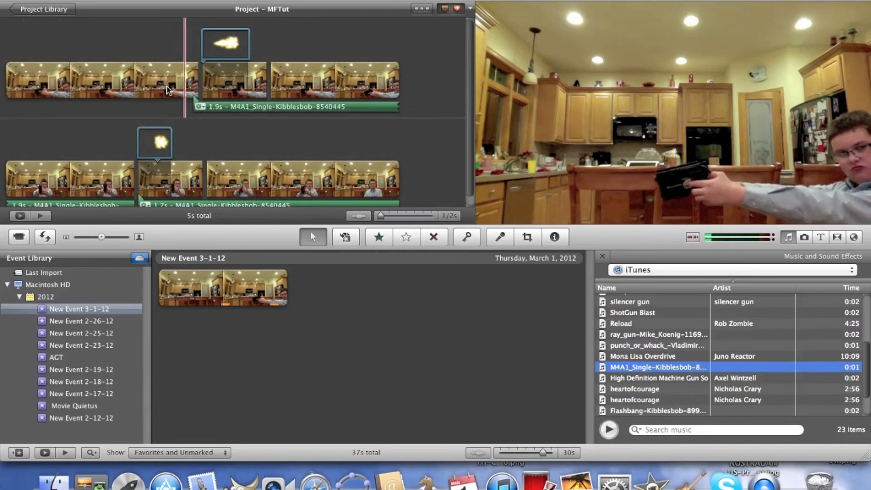
pyautogui.press('space')
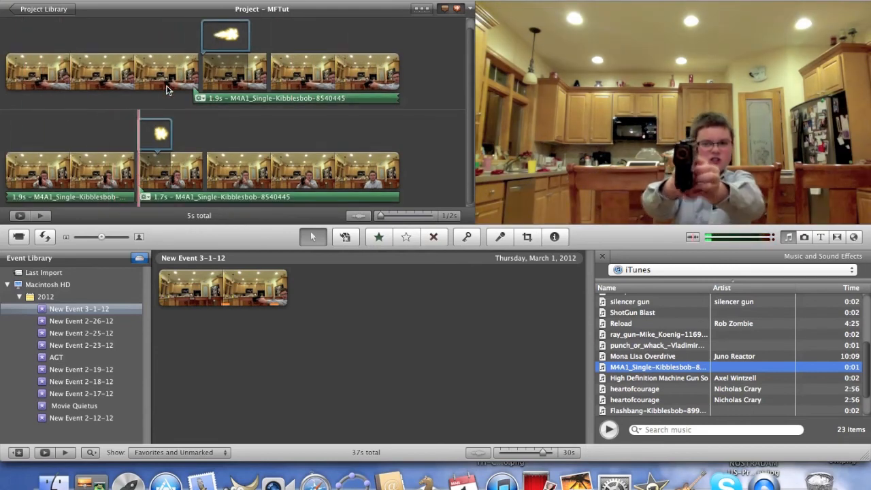